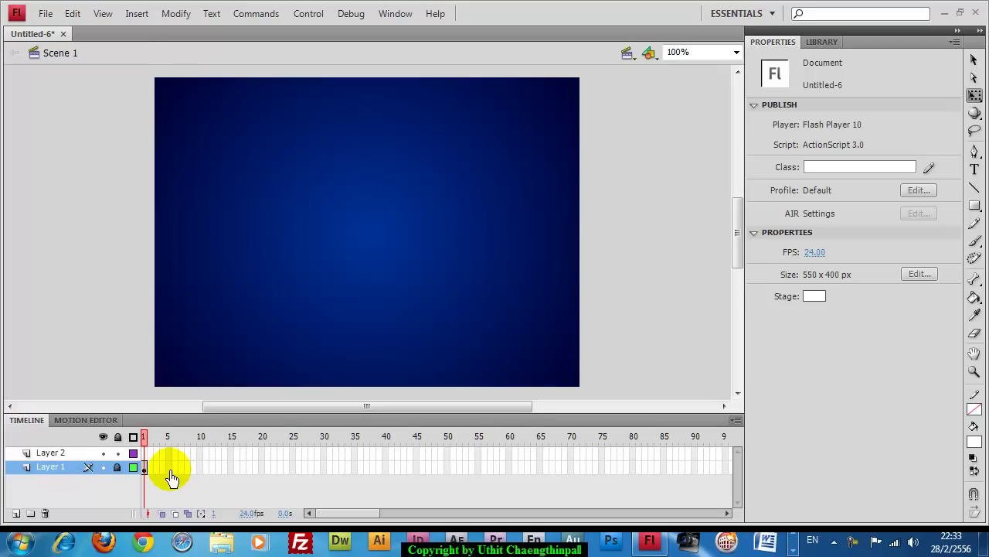
Step: Add the static text "การกลับมาอีกครั้ง" in the middle of the stage on frame 1 of Layer 2
left_click(133, 468)
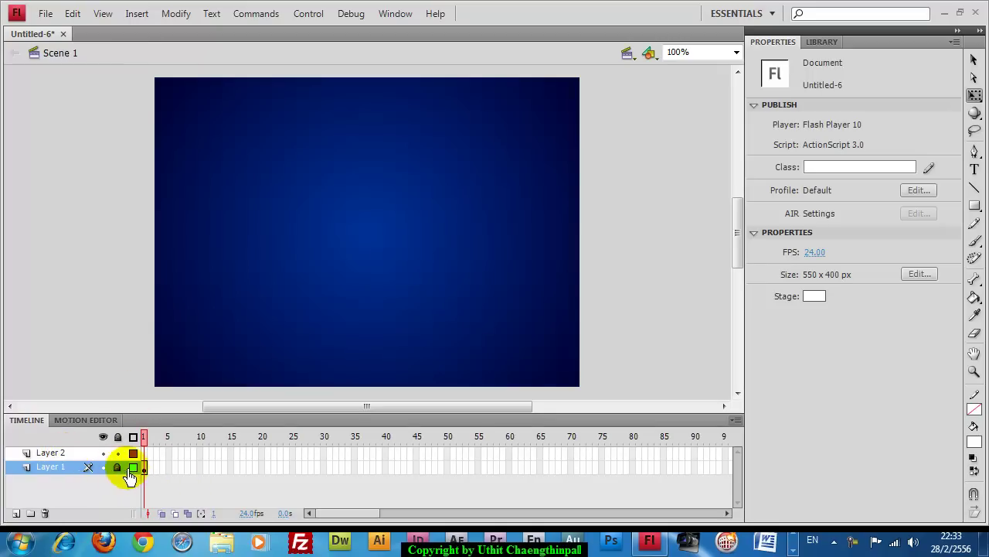
left_click(145, 455)
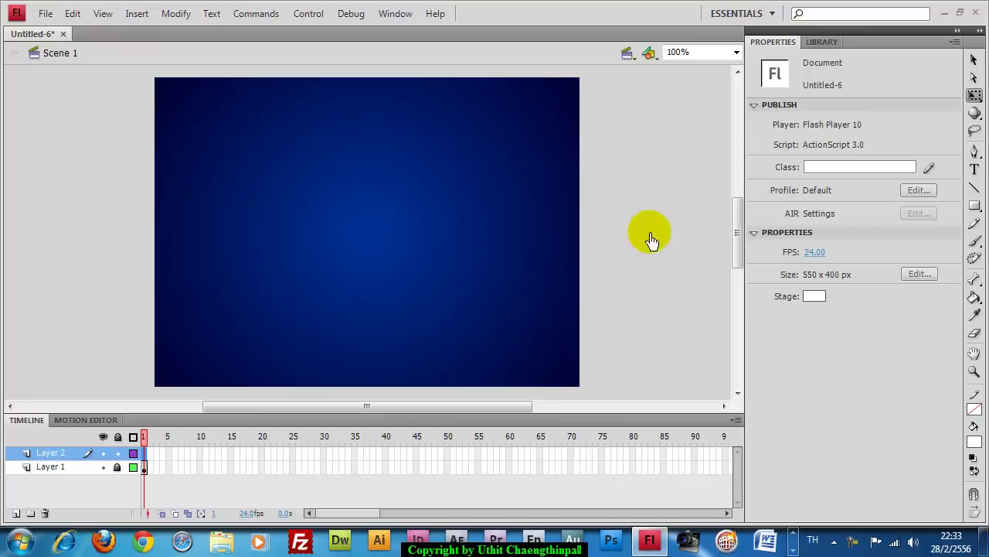
left_click(975, 170)
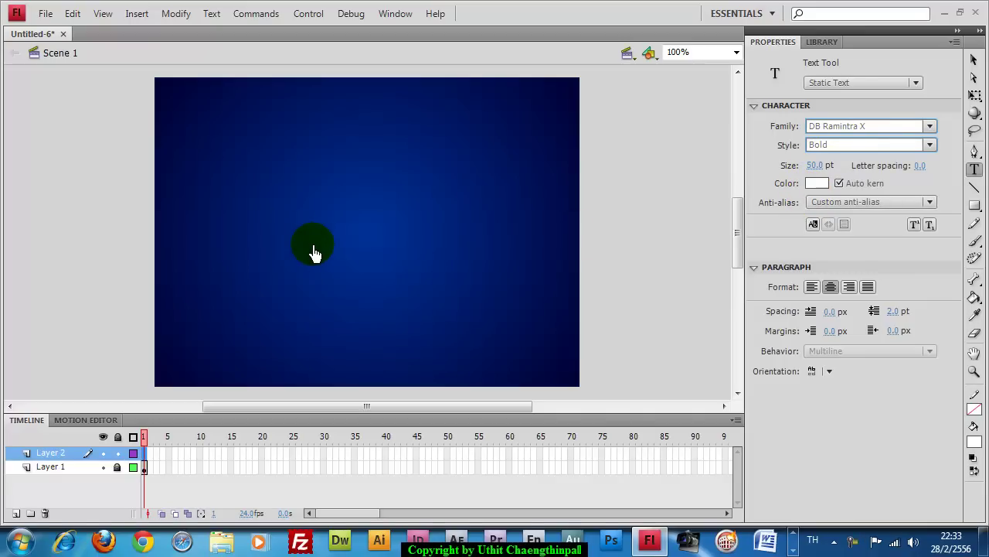
left_click(342, 241)
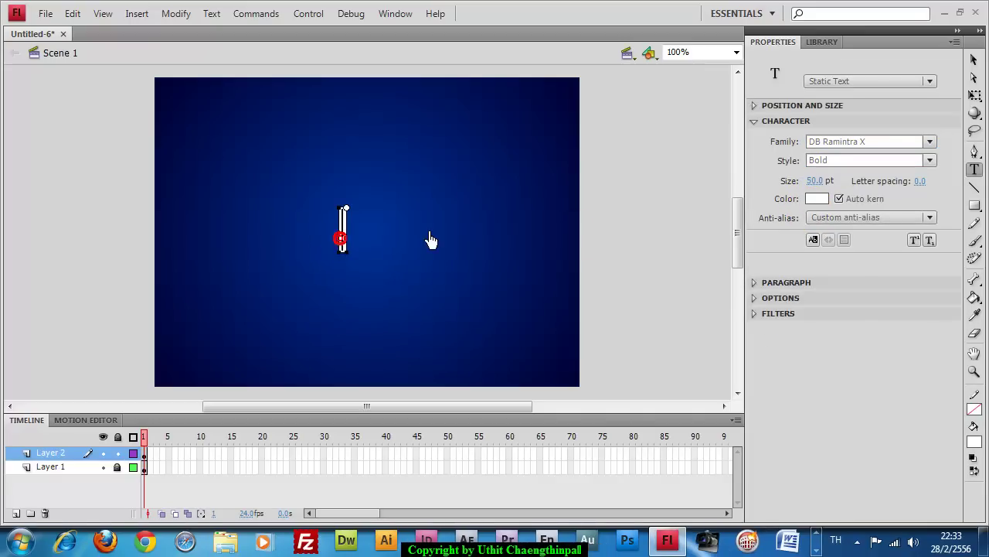
type("การกลับมา")
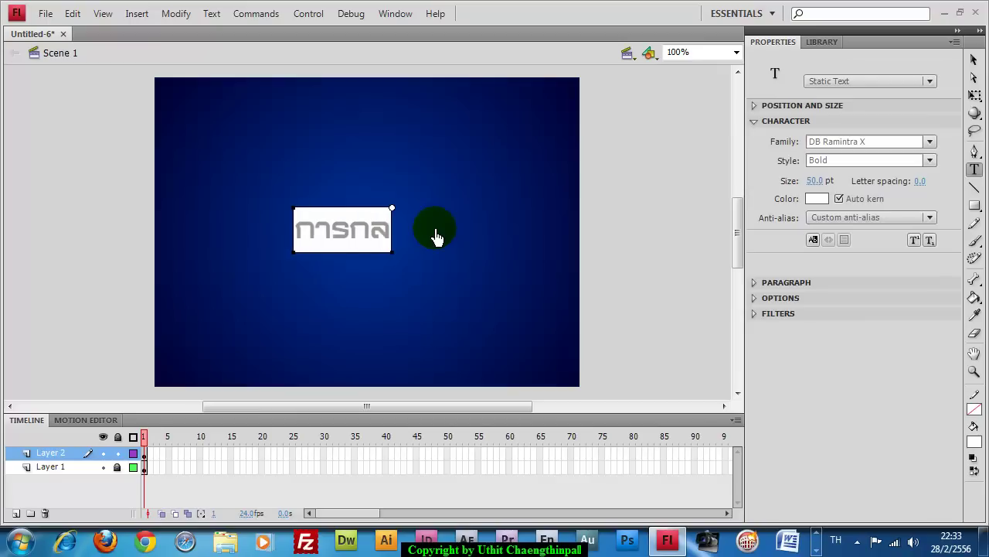
type("อีกครั้ง")
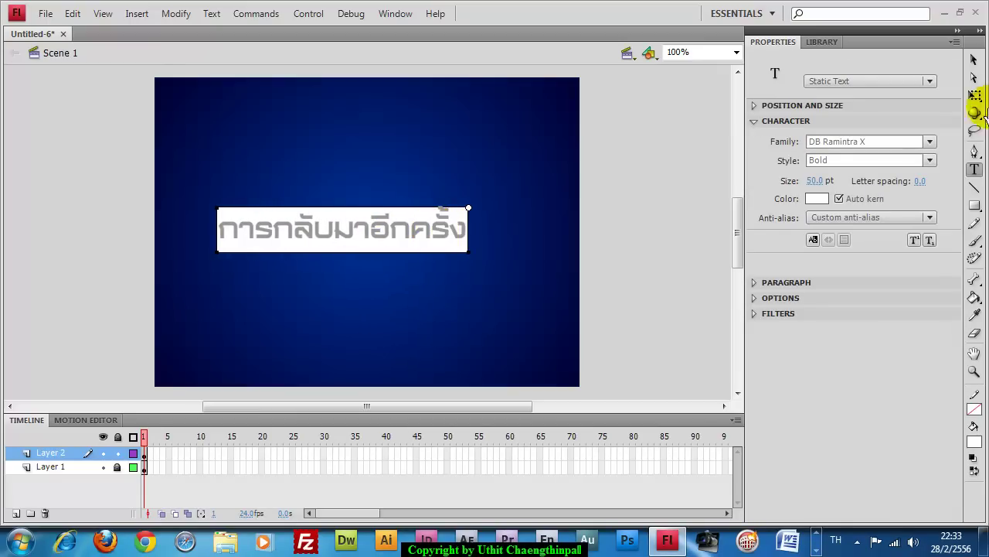
Step: Center the text horizontally and vertically on the stage
left_click(974, 62)
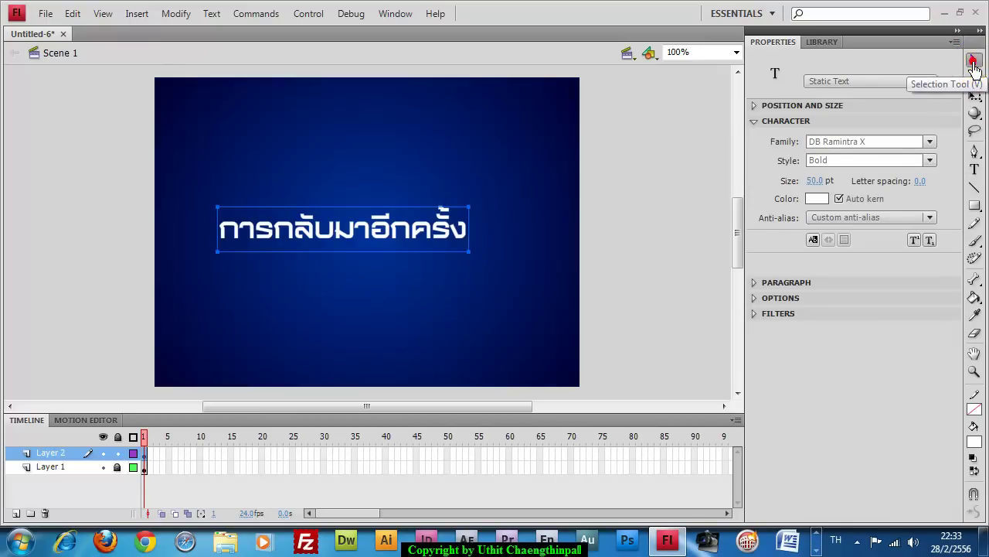
left_click_drag(393, 234, 409, 234)
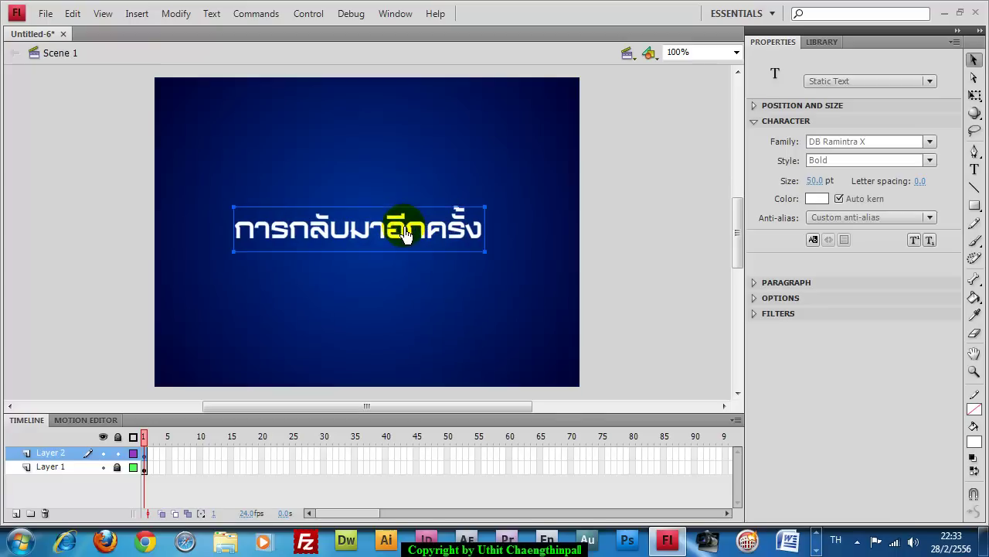
left_click(455, 278)
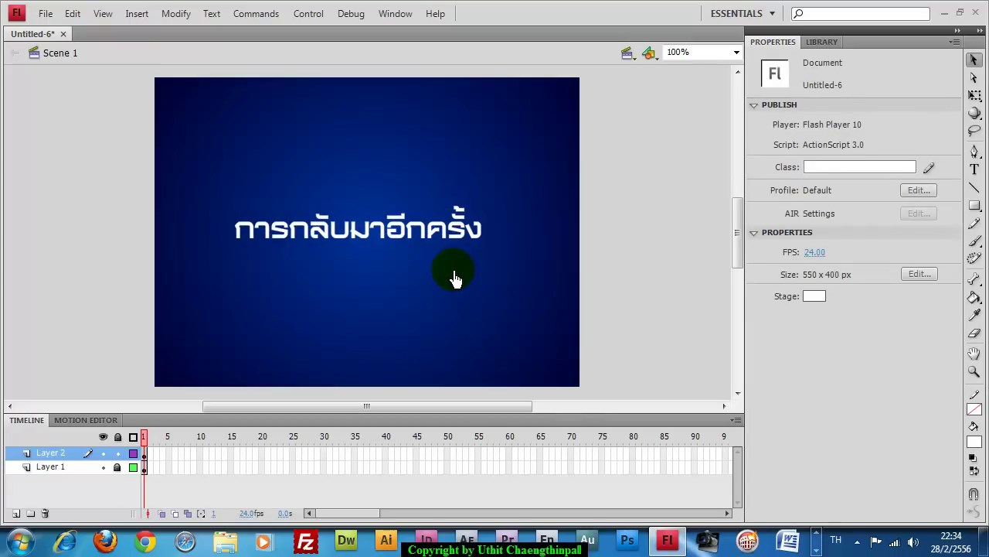
key("ctrl+k")
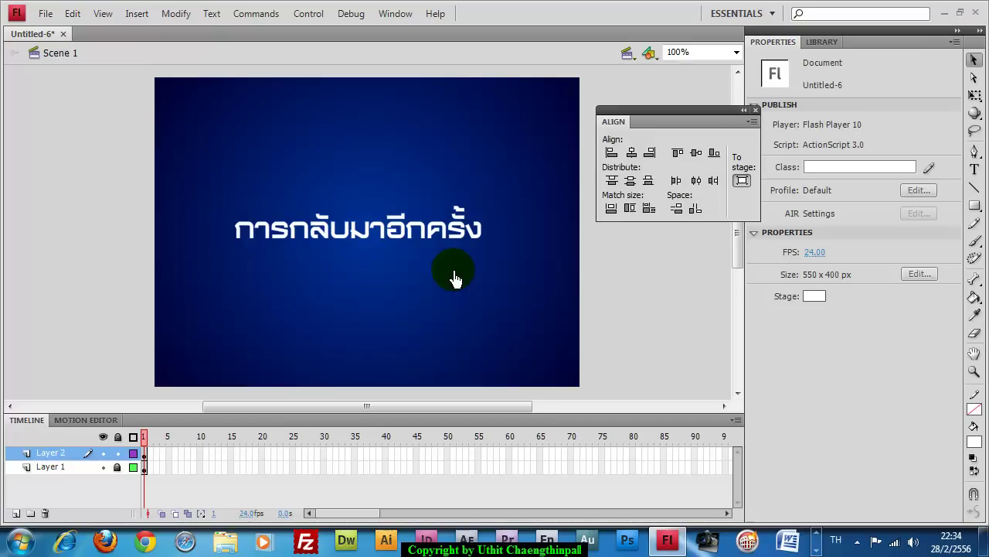
left_click(379, 227)
left_click(632, 153)
left_click(696, 152)
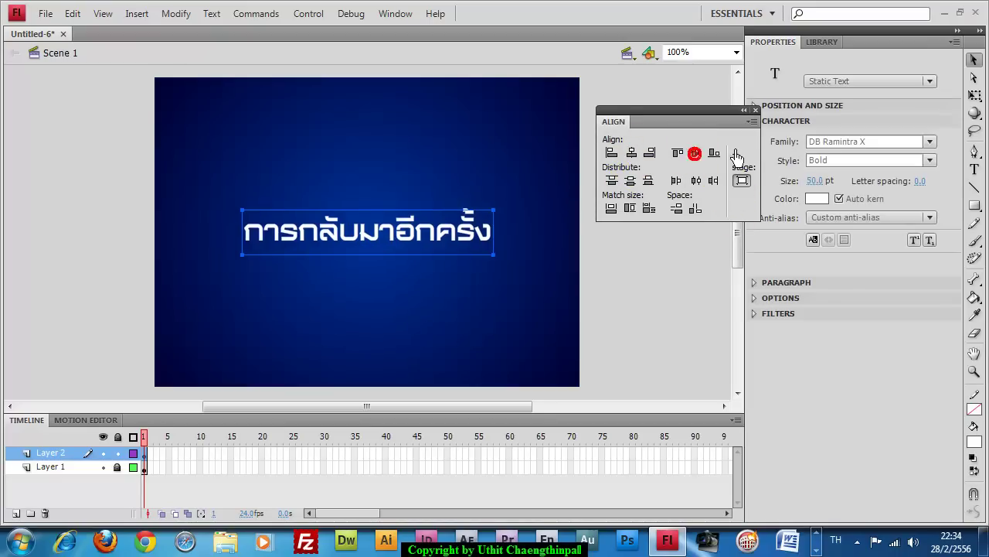
left_click(756, 109)
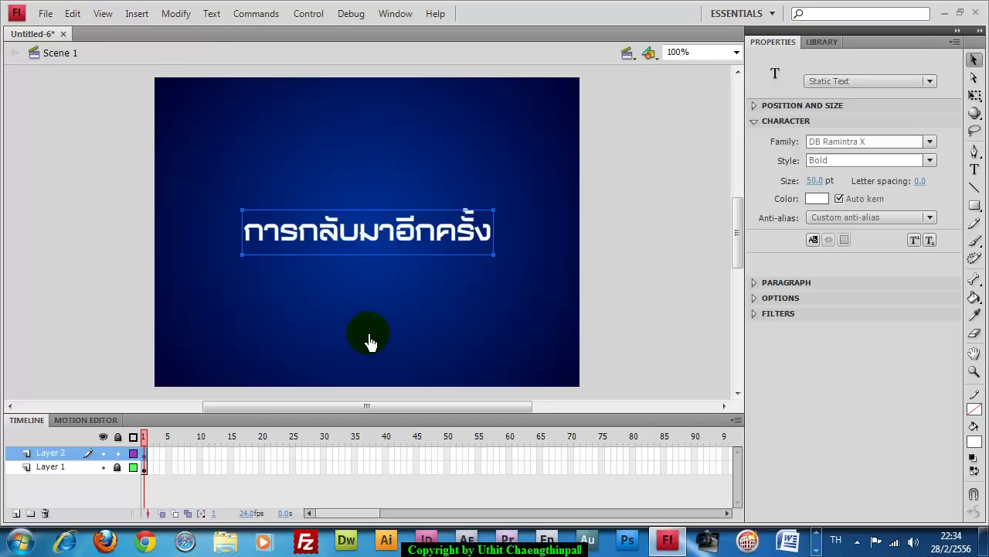
Step: Insert a keyframe at frame 50 of Layer 1 to extend the blue background
left_click(447, 464)
left_click(447, 467)
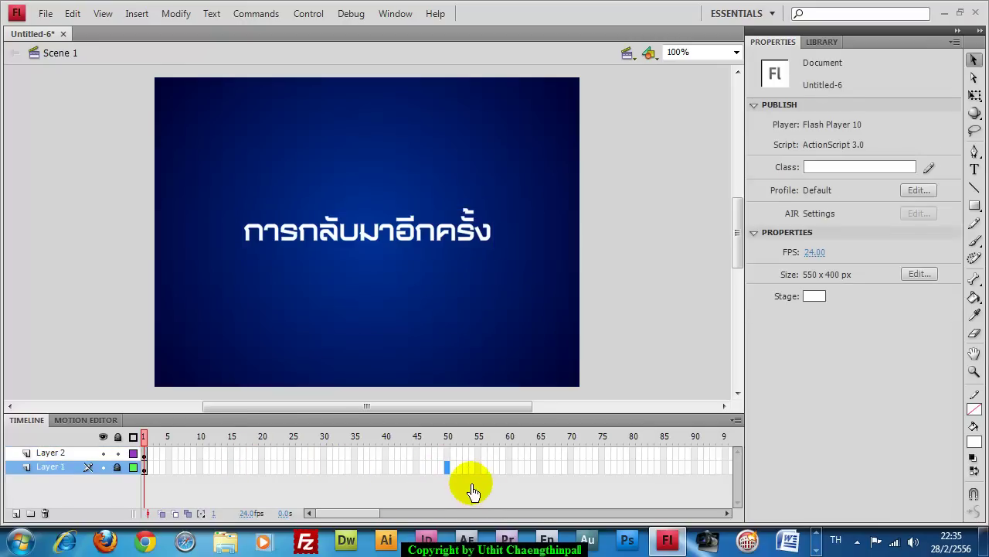
key("F7")
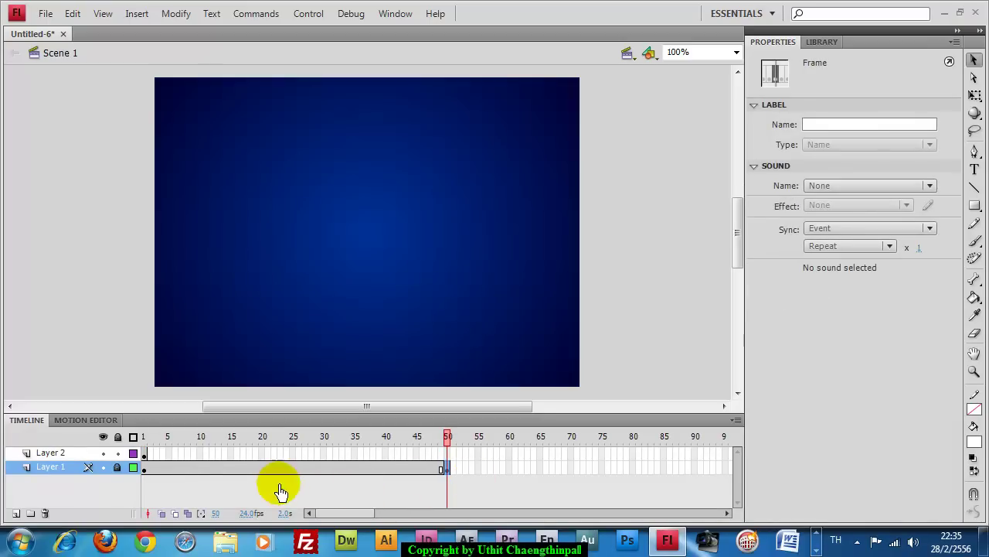
Step: Apply a classic tween to the Layer 2 text at frame 1 and scale the text up well past both stage sides
left_click(143, 439)
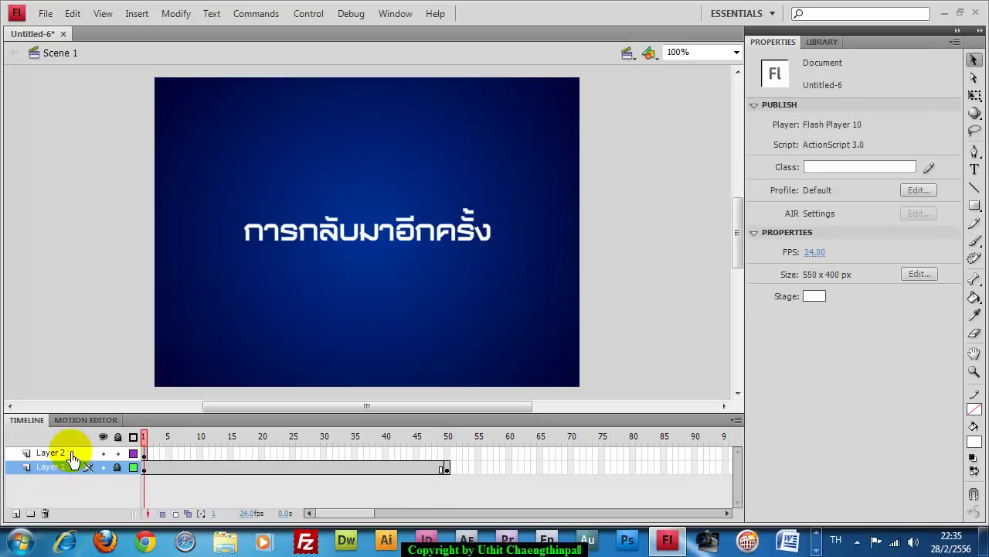
left_click(397, 241)
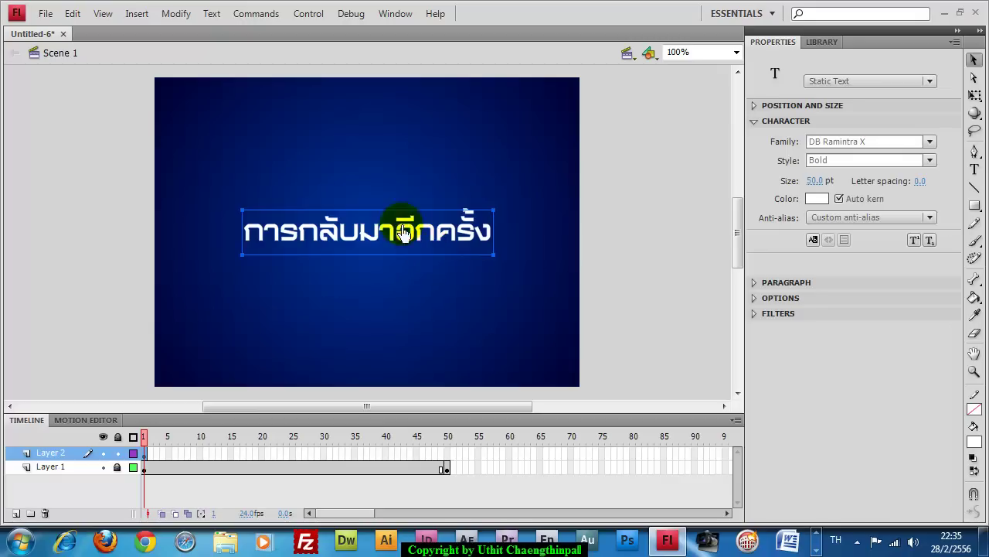
left_click(136, 14)
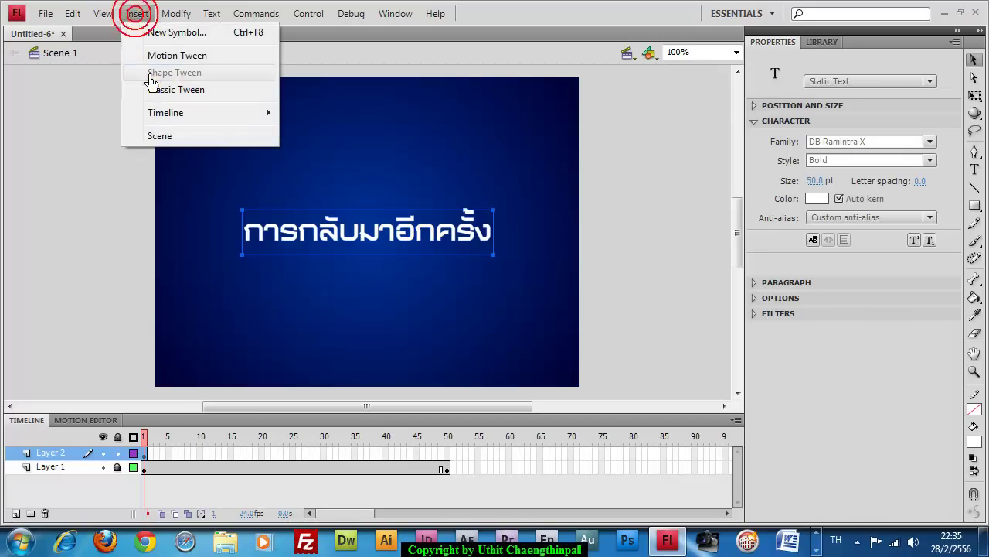
left_click(155, 91)
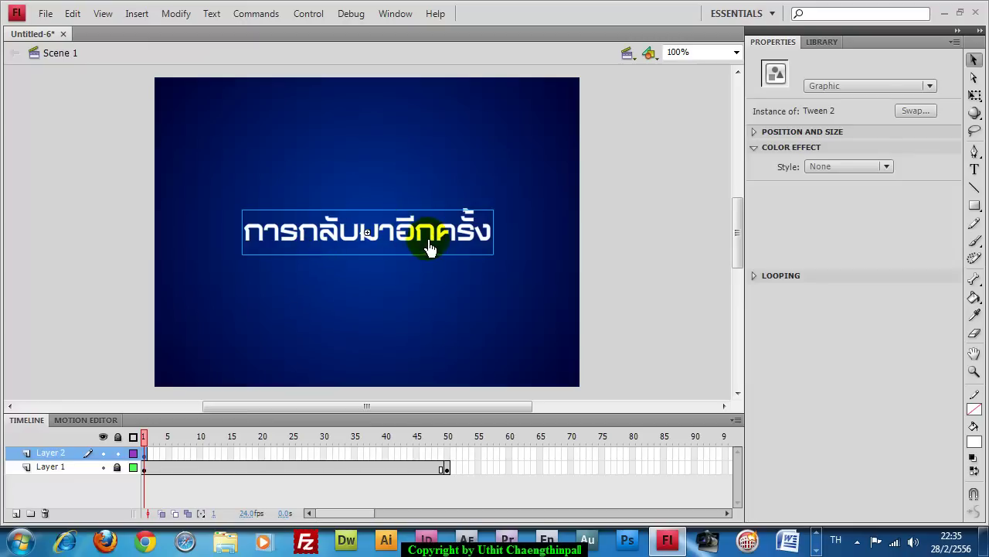
left_click(973, 99)
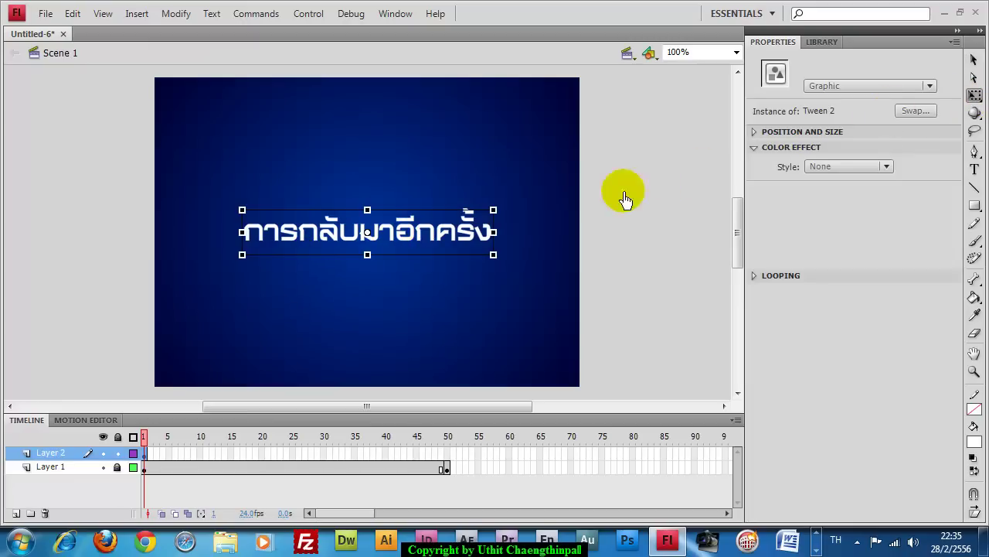
left_click_drag(496, 220, 699, 143)
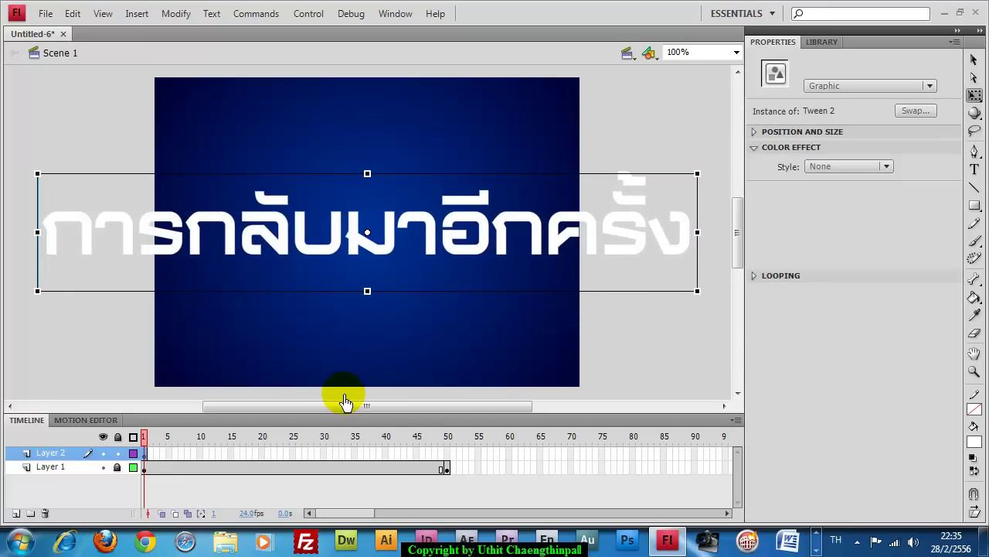
Step: Insert a keyframe at frame 10 of Layer 2 and scale the text down to about two thirds of the stage width
left_click(200, 455)
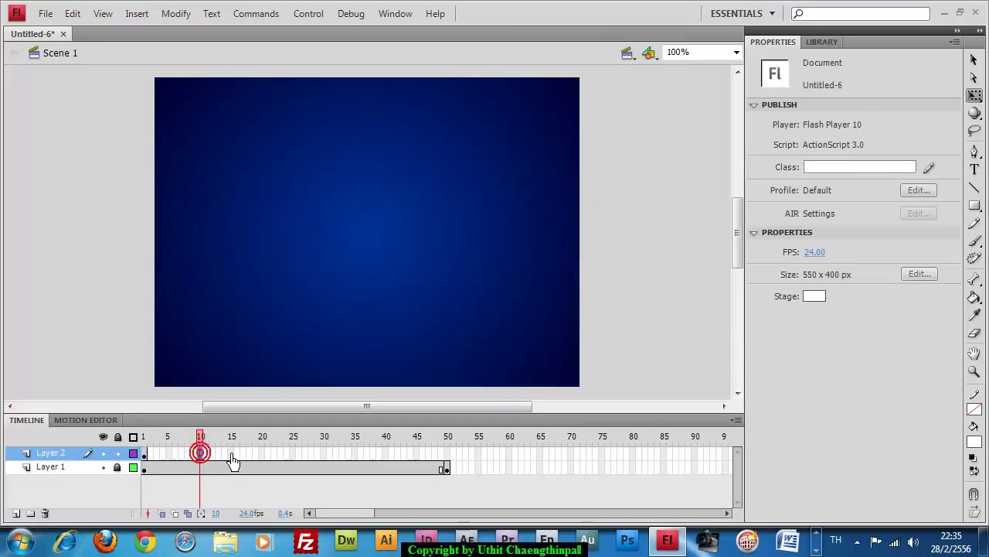
key("F6")
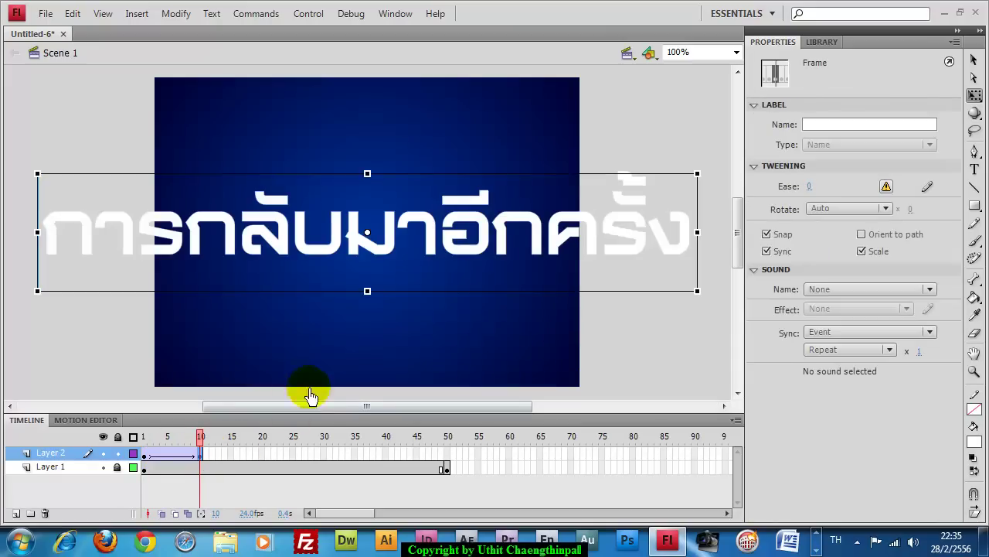
left_click_drag(698, 178, 601, 210)
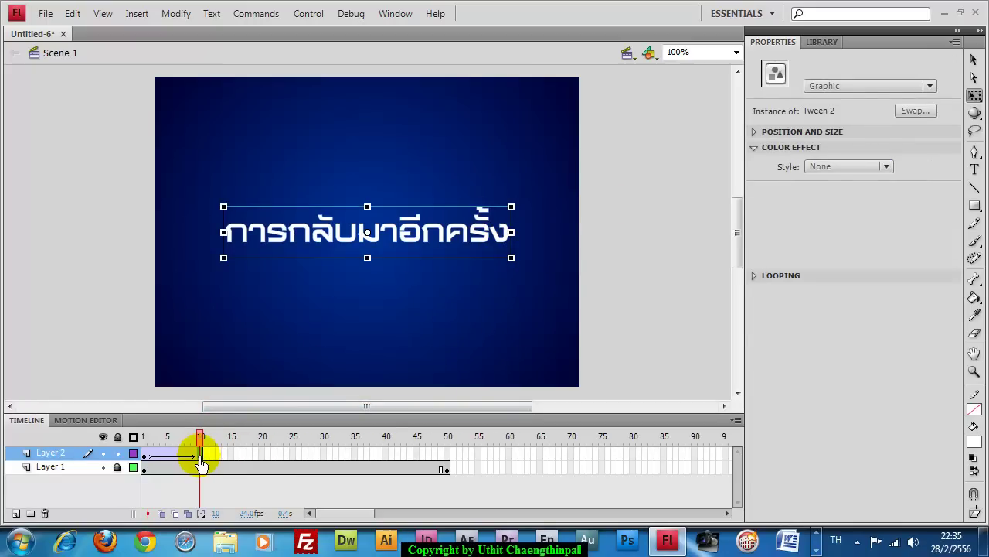
Step: Insert a keyframe at frame 40 of Layer 2 and shrink the text slightly
left_click(387, 455)
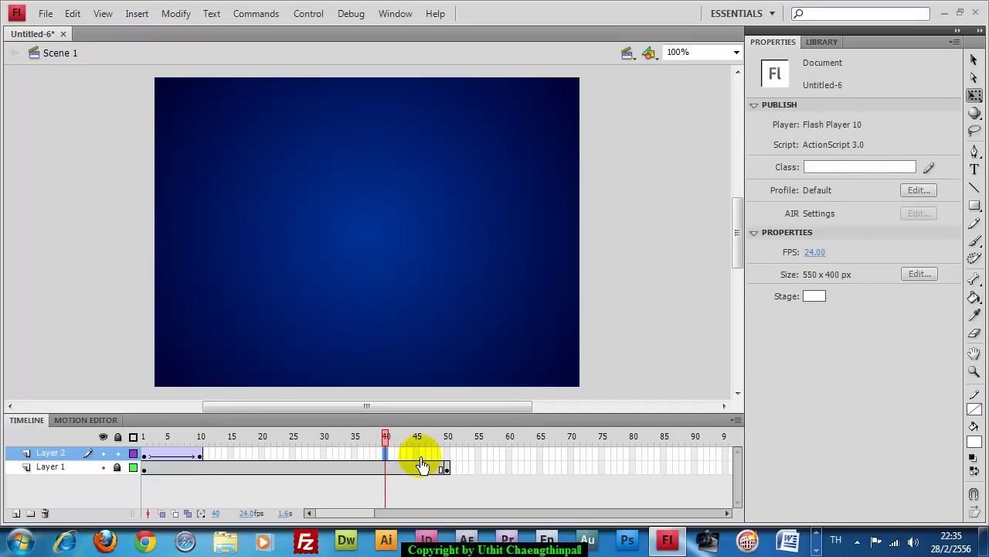
key("F6")
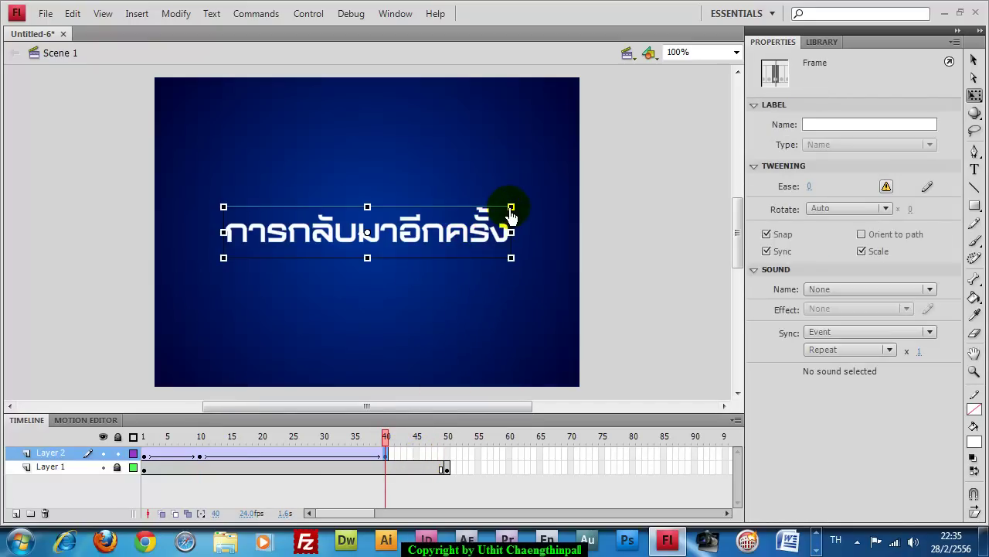
left_click_drag(511, 208, 503, 209)
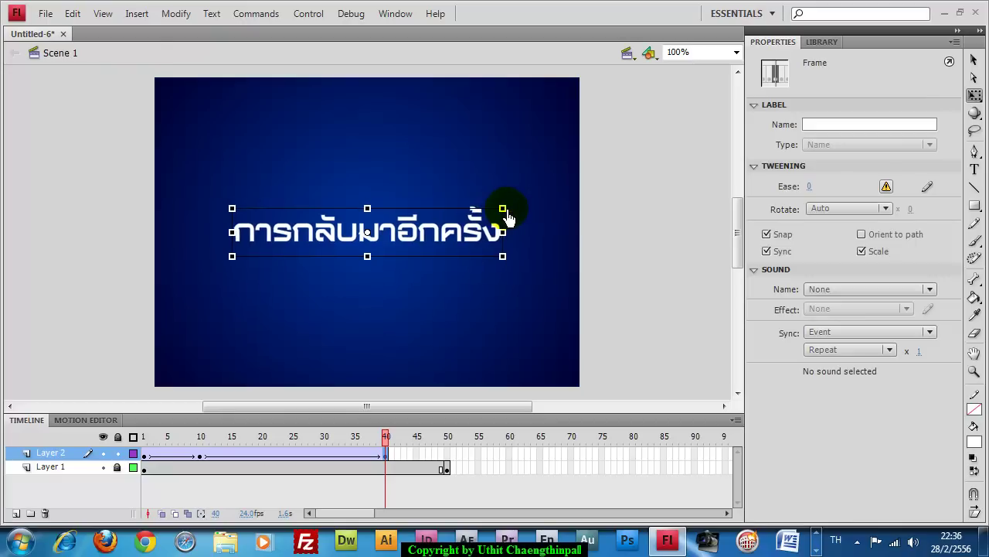
Step: Insert a keyframe at frame 50 of Layer 2 and shrink the text to a tiny size at the stage center
left_click(448, 455)
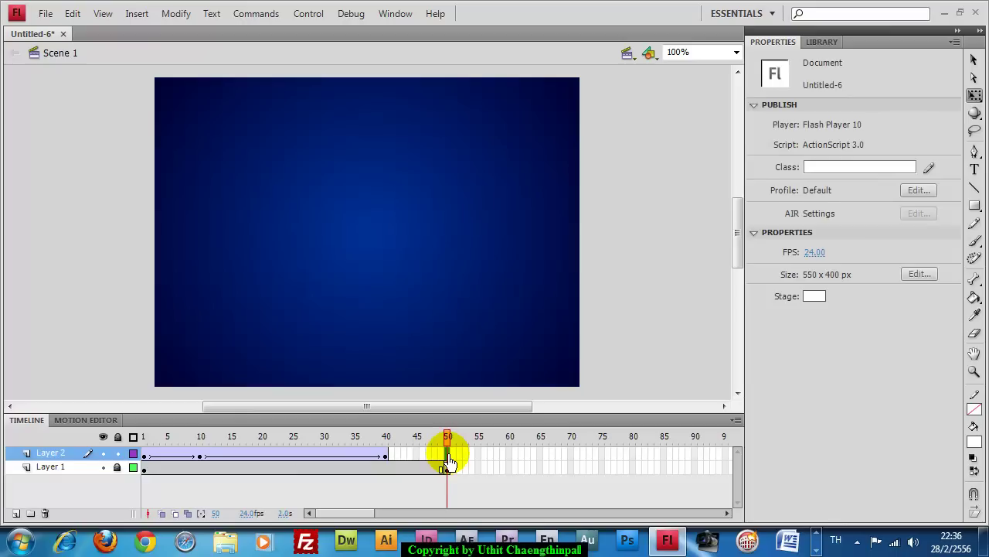
key("F6")
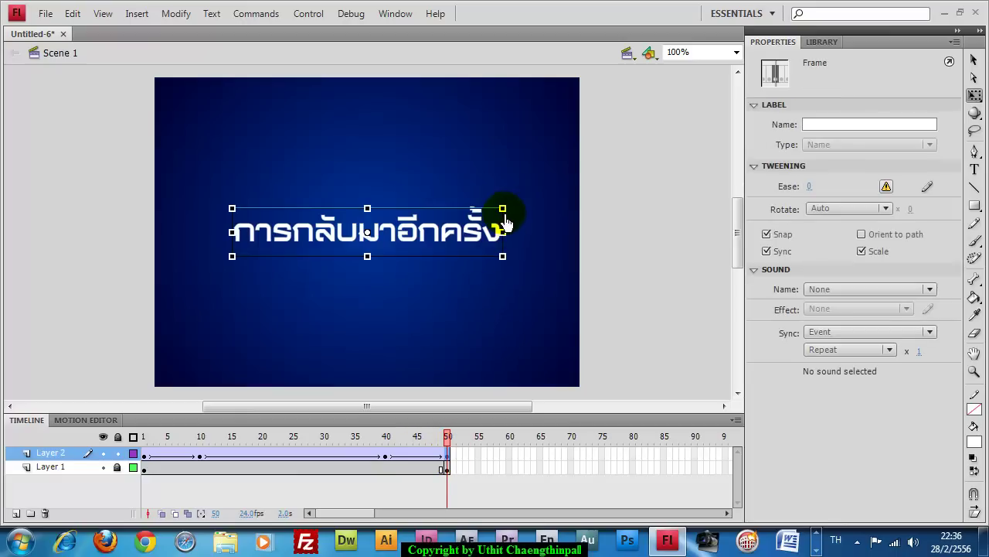
left_click_drag(504, 218, 447, 238)
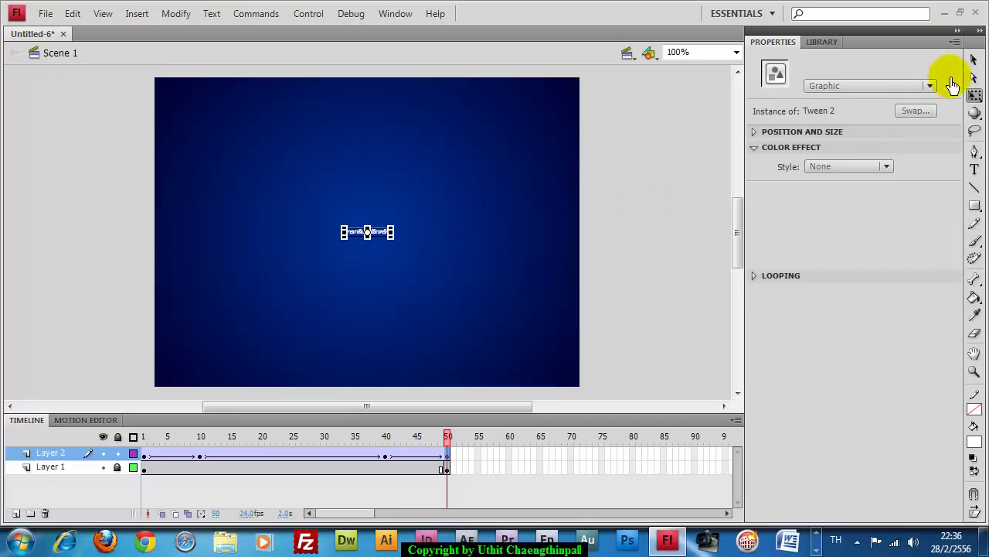
Step: Give the tiny text at frame 50 an Alpha color effect of 0%
left_click(974, 61)
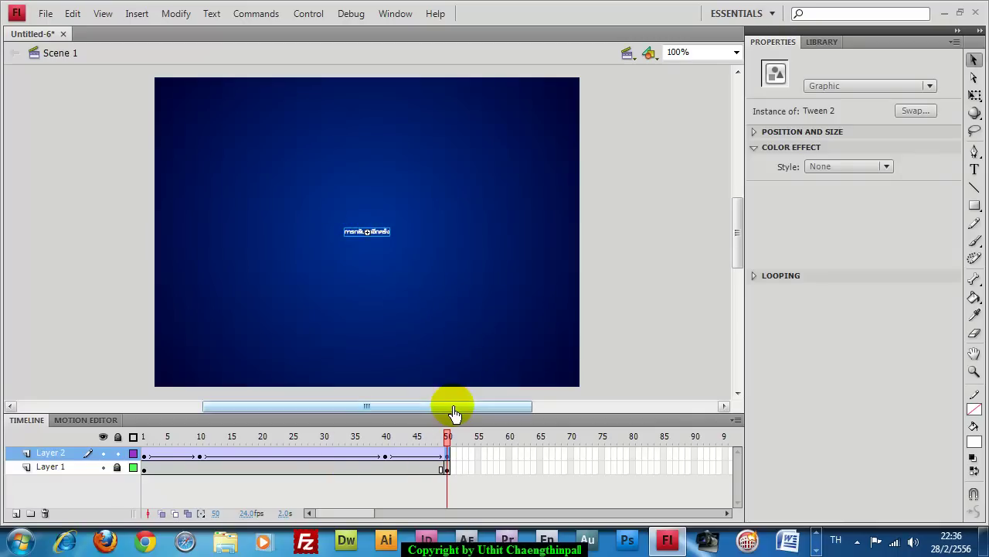
left_click(387, 230)
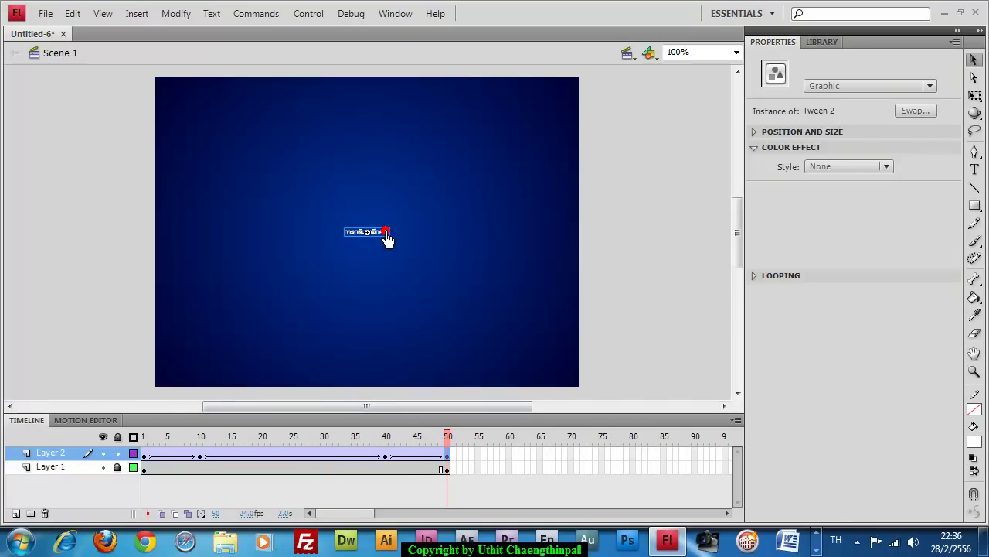
left_click(831, 167)
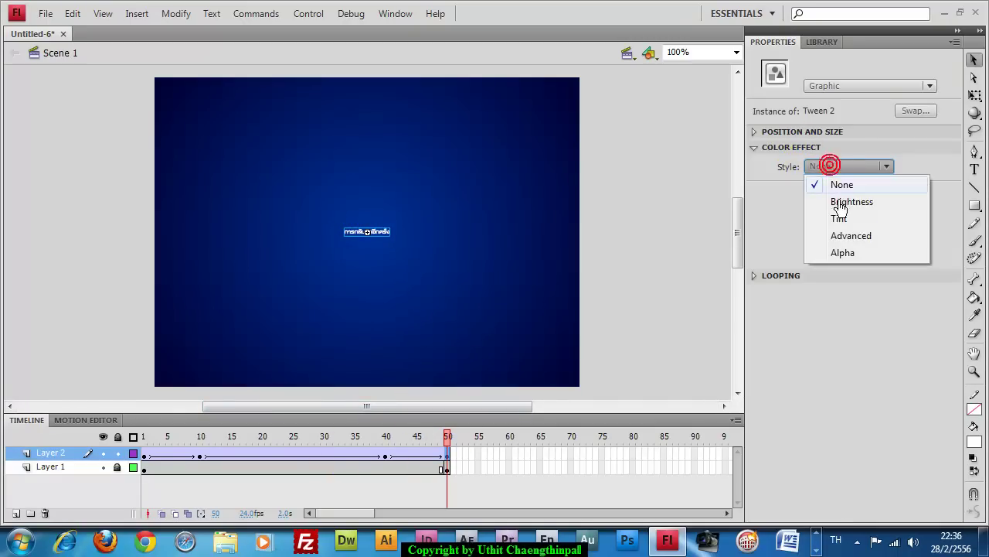
left_click(841, 253)
left_click_drag(809, 192, 800, 199)
left_click(807, 191)
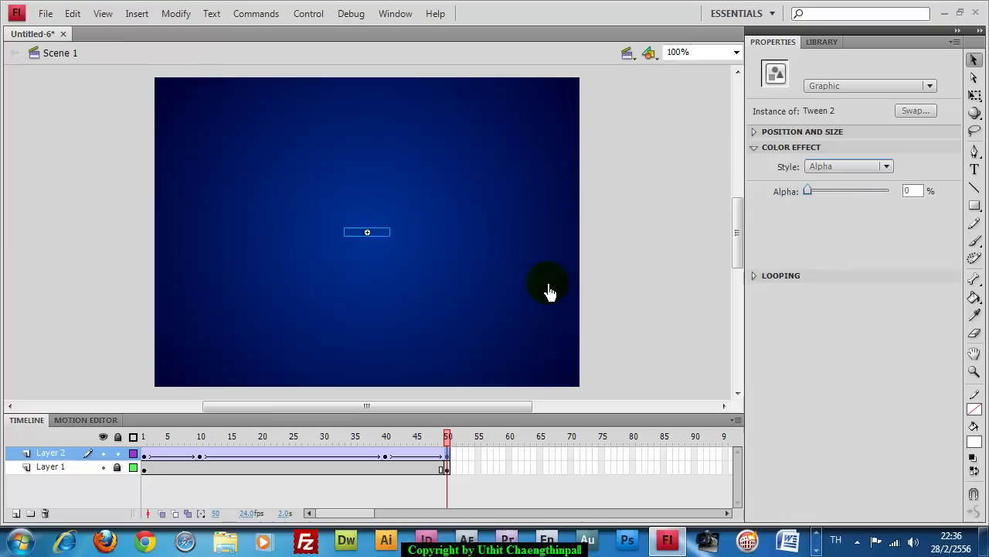
Step: Test the movie to preview the text animation, then close the preview
key("Return")
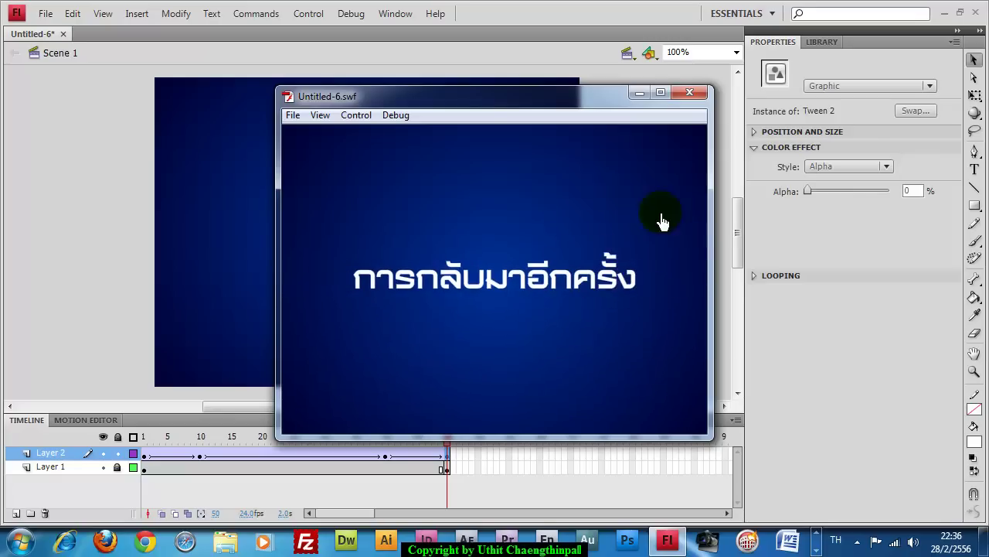
left_click(686, 95)
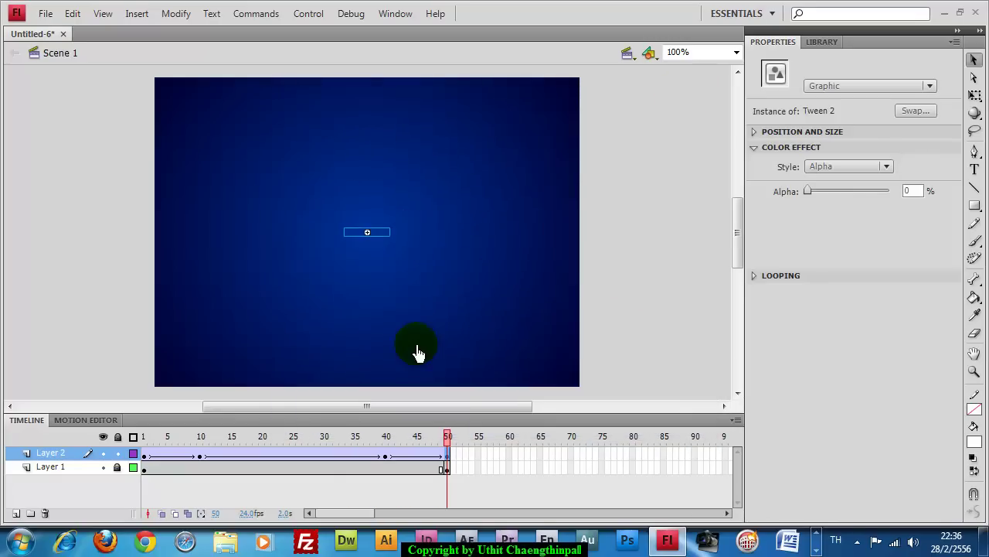
Step: Lock Layer 2 and add a new layer above it with a blank keyframe at frame 55
left_click(116, 453)
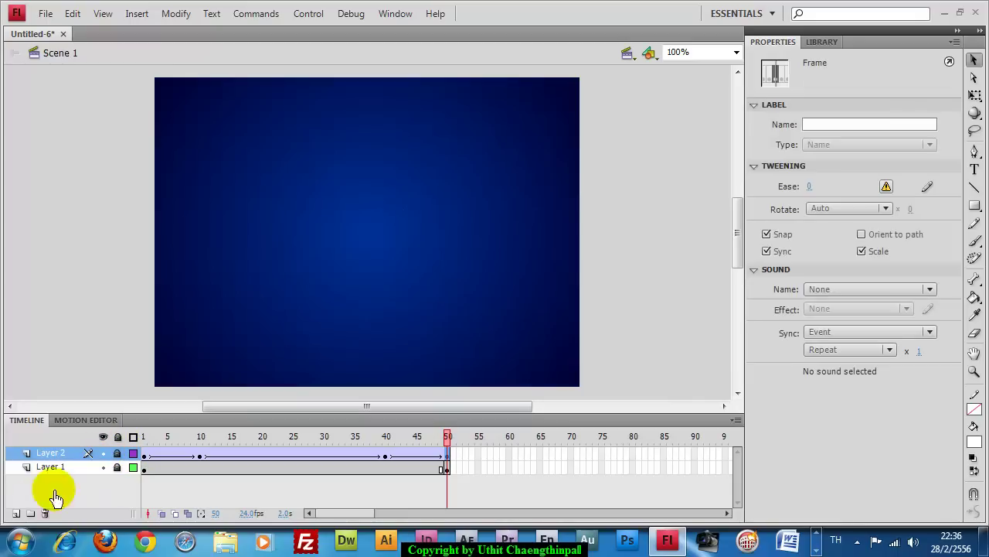
left_click(16, 514)
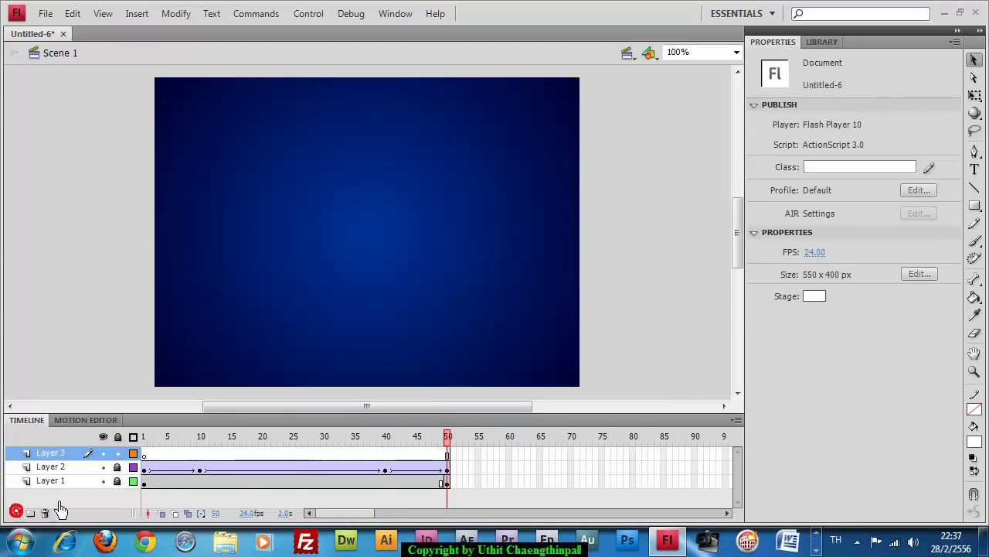
left_click(479, 455)
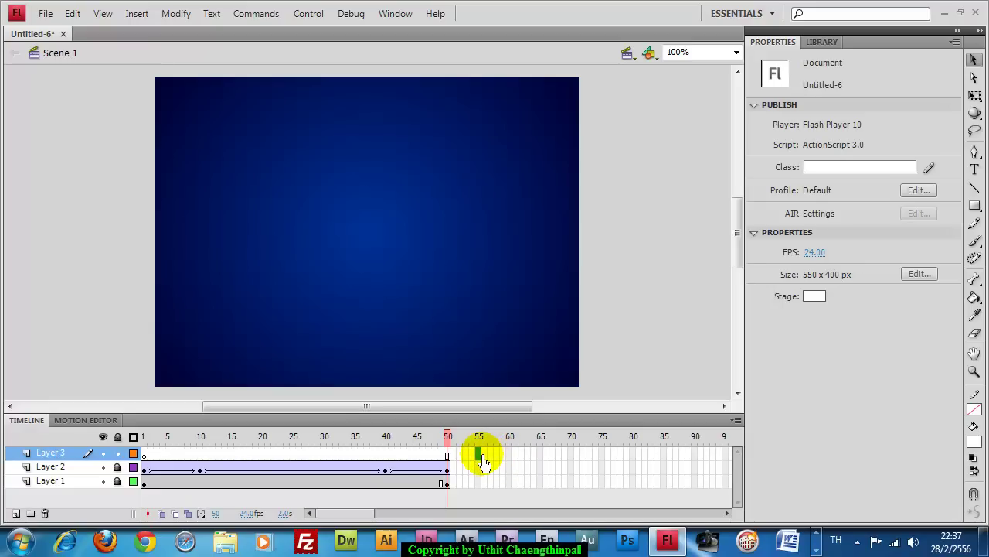
left_click(480, 456)
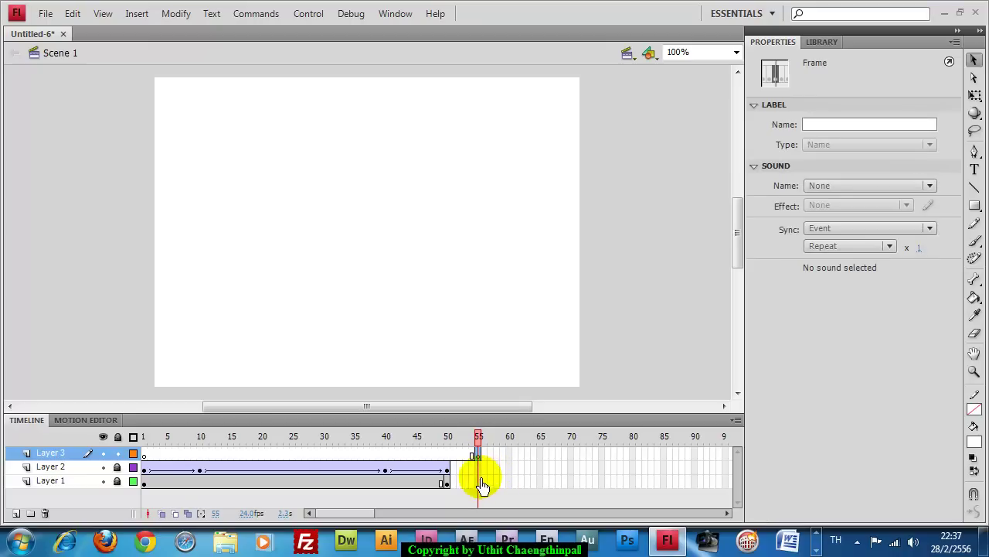
Step: Extend the blue background on Layer 1 by inserting a keyframe at frame 105
left_click_drag(359, 514, 379, 515)
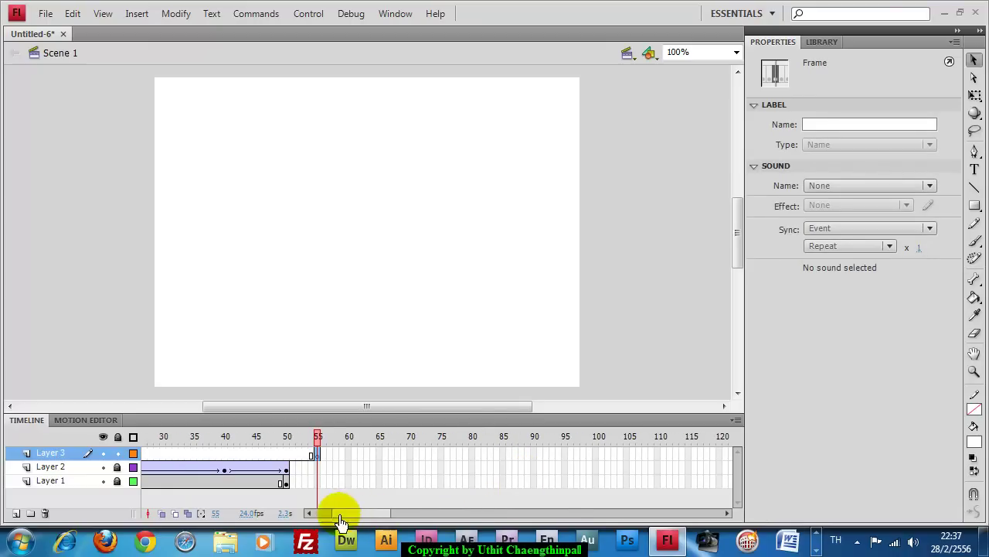
left_click(626, 481)
key("F5")
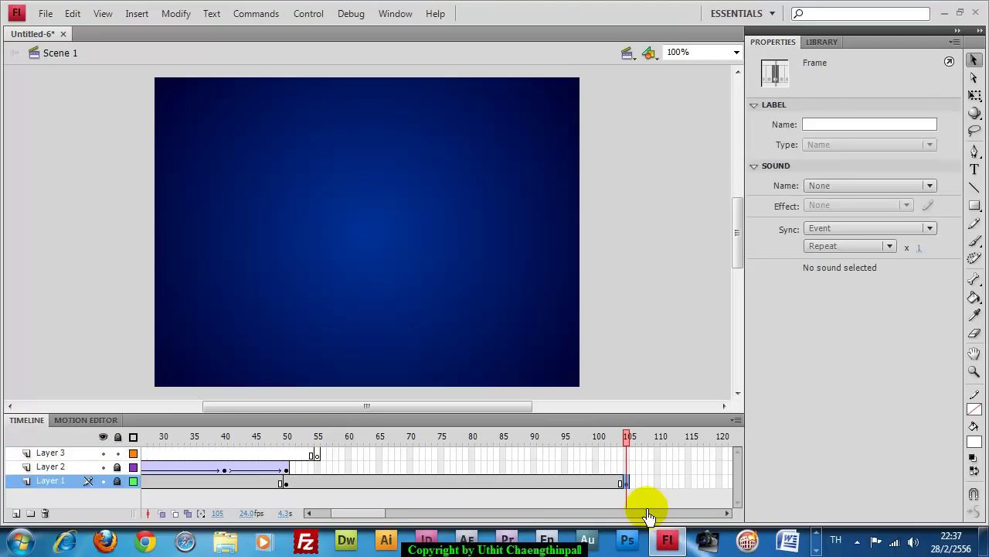
Step: Add the static text "ของเหล่าออโต้บอท" near the stage center at frame 55 of Layer 3
left_click(318, 456)
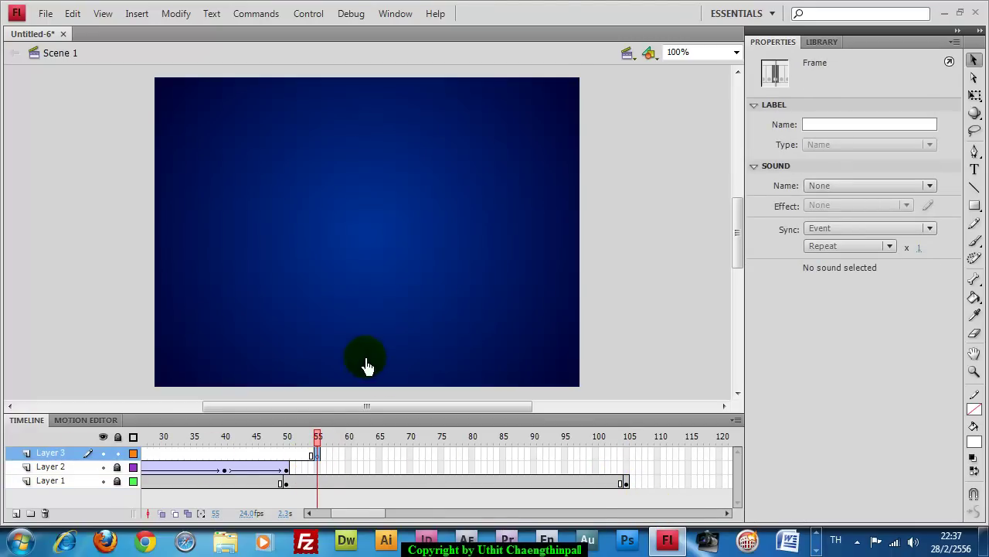
left_click(974, 170)
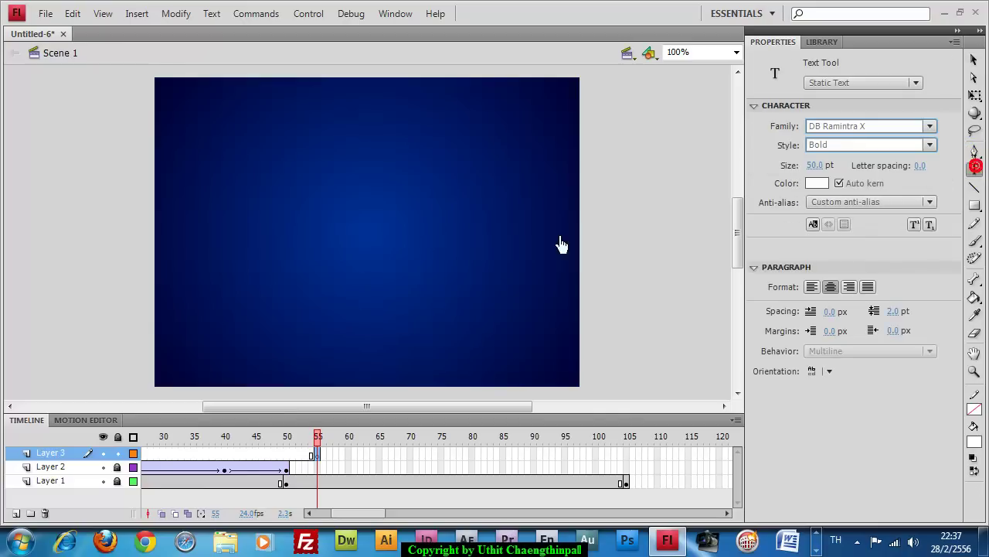
left_click(309, 233)
type("ขอ")
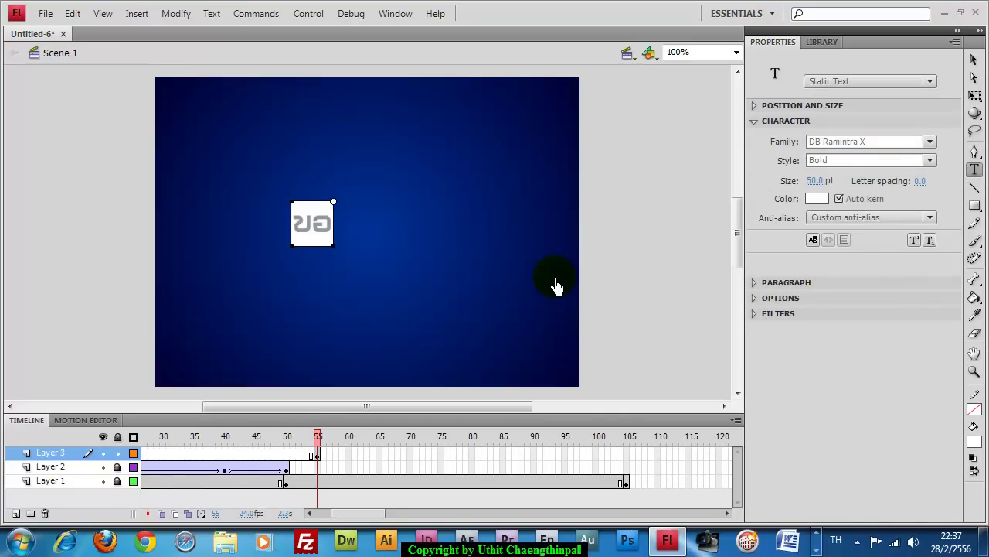
type("งเหล่า")
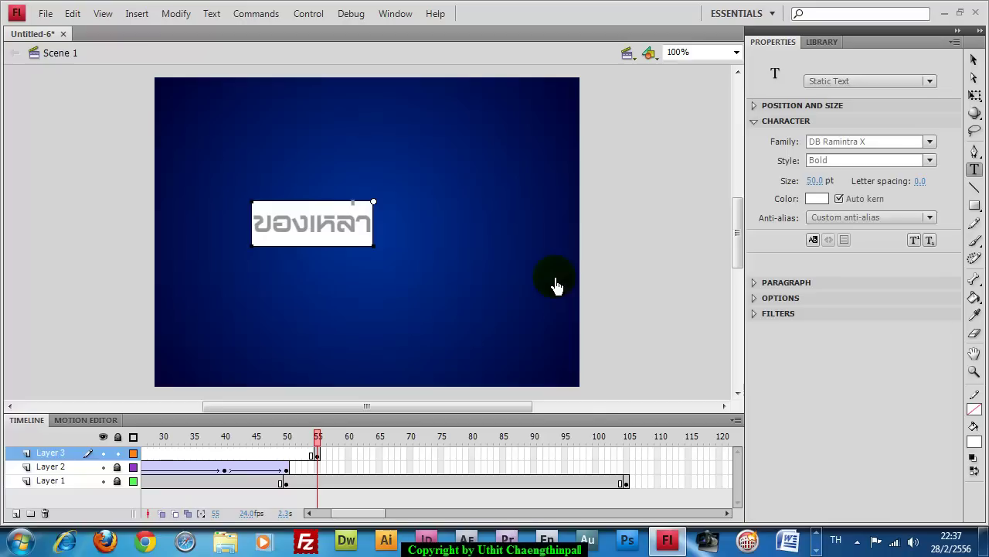
type("ออโต้บอท")
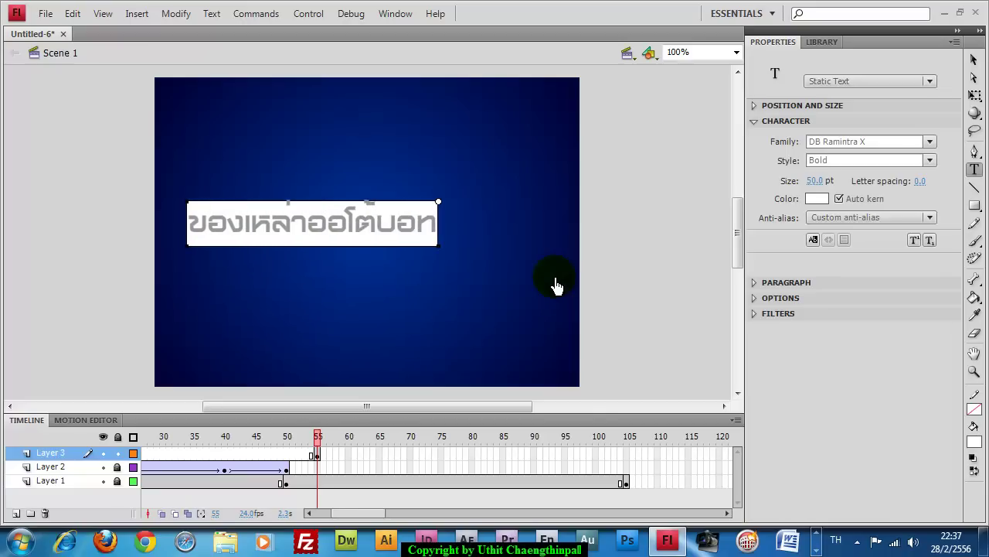
left_click(974, 62)
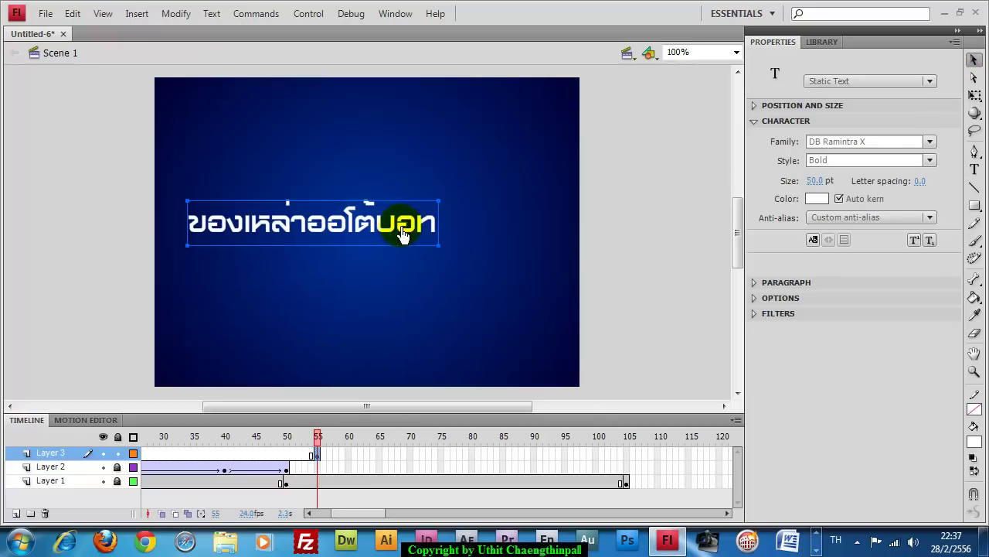
Step: Center the new text horizontally and vertically on the stage with the Align command
key("ctrl+k")
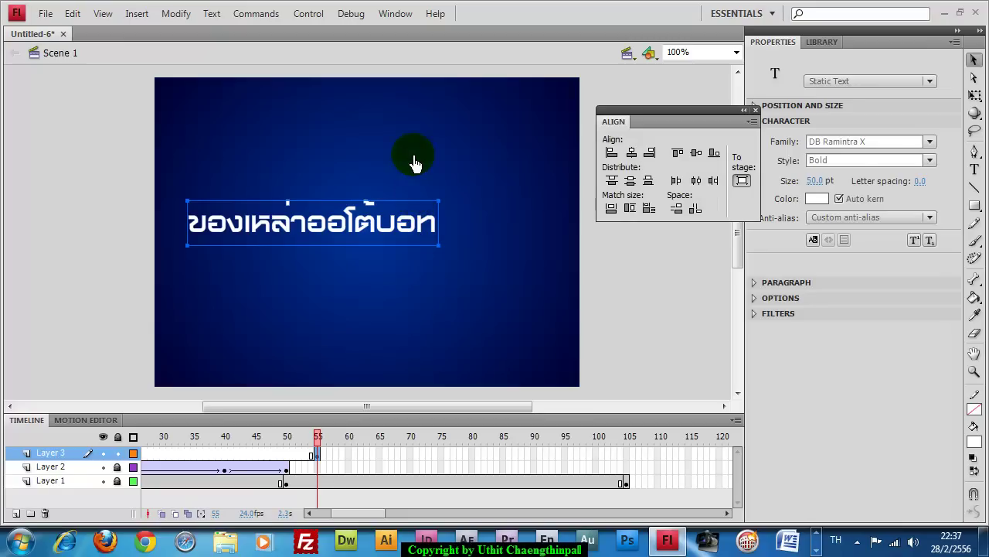
left_click(631, 152)
left_click(697, 152)
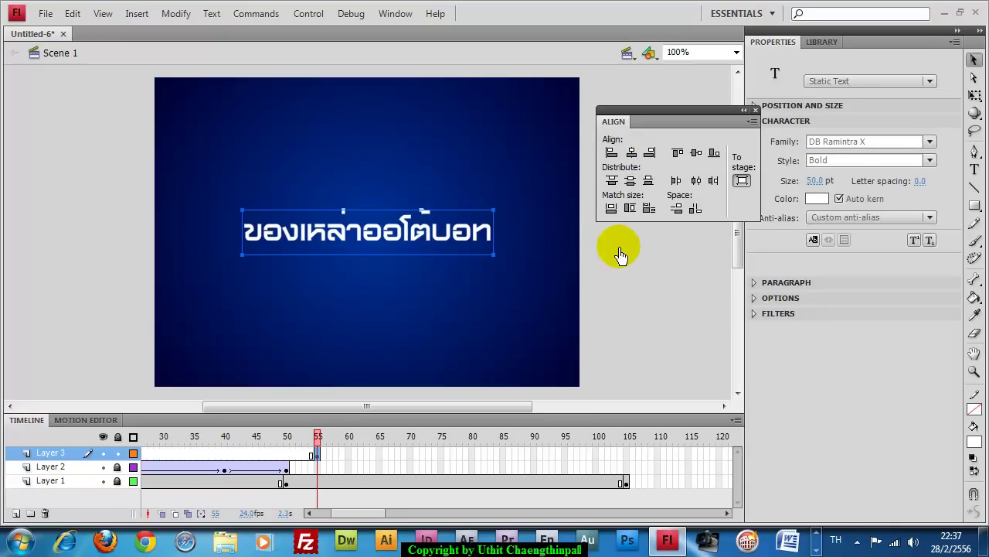
left_click(756, 111)
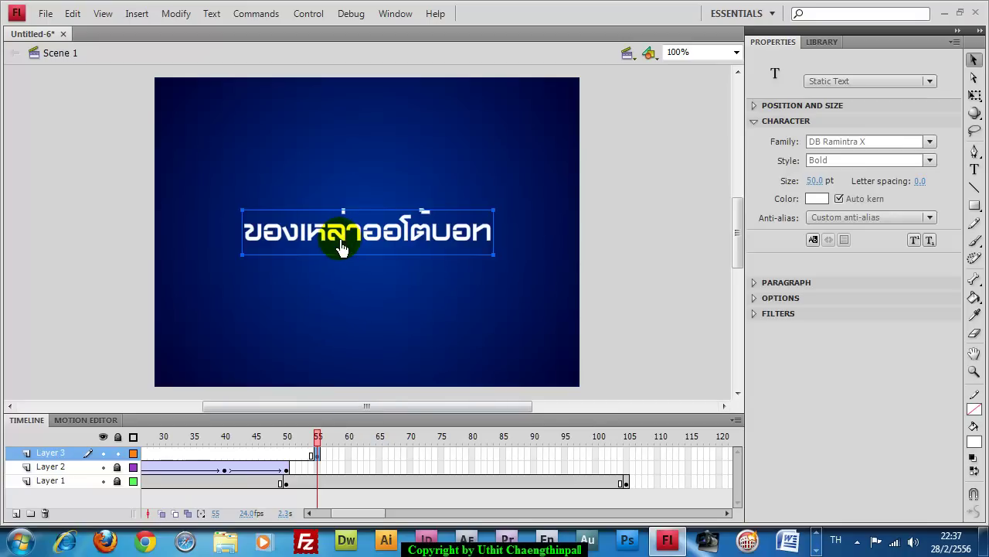
Step: Create a classic tween from the text at frame 55 and enlarge the text beyond both sides of the stage
left_click(137, 13)
left_click(148, 90)
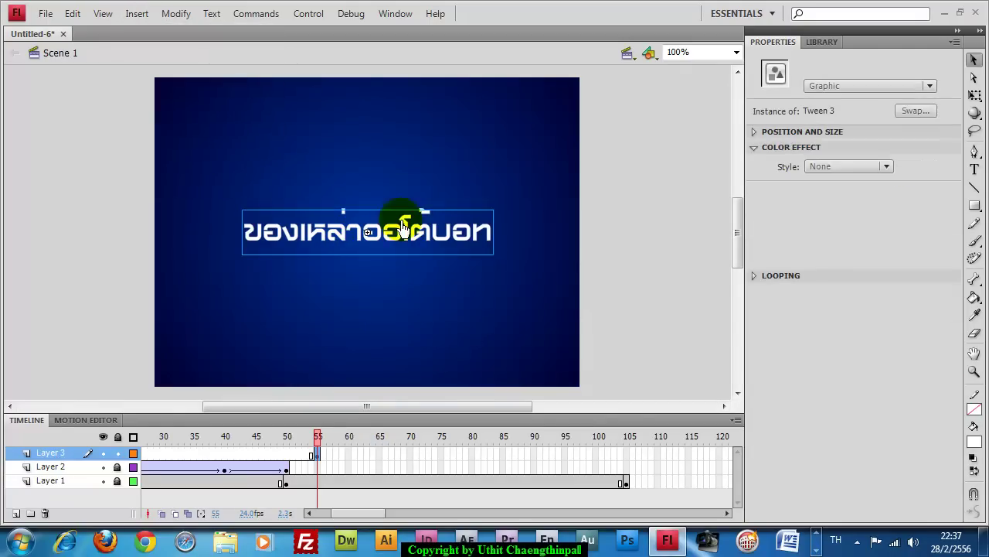
left_click(975, 96)
left_click_drag(494, 214, 681, 105)
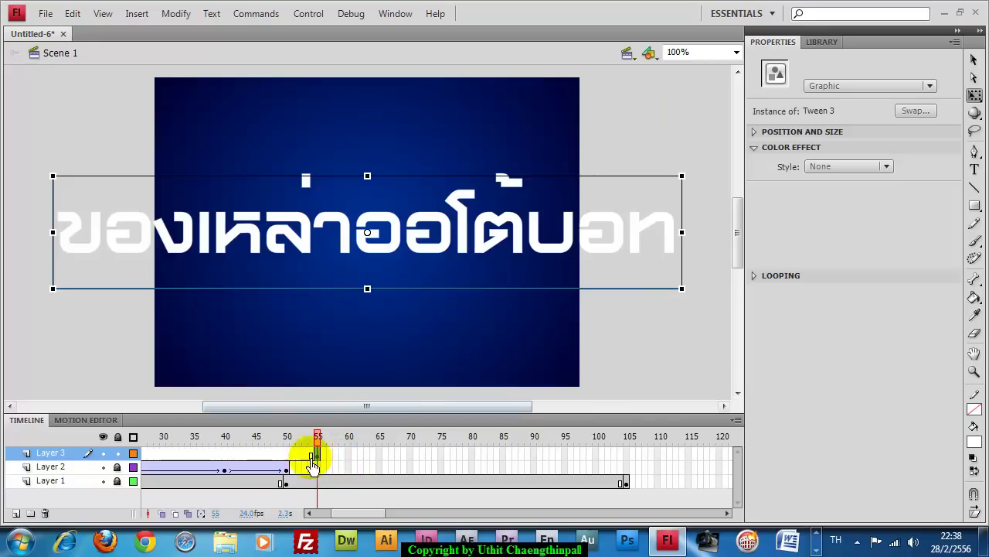
Step: Insert a keyframe at frame 65 of Layer 3 and shrink the text to fit inside the stage
left_click(379, 454)
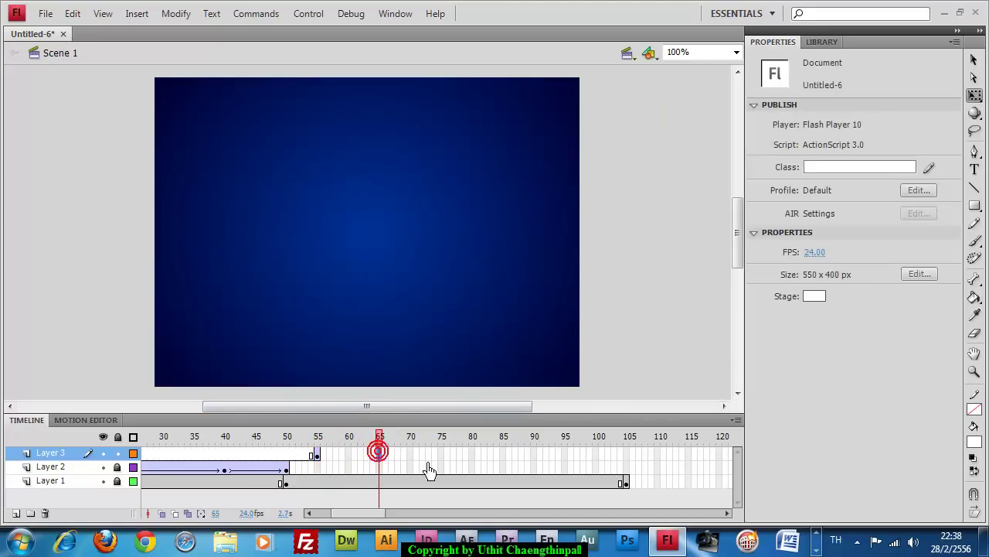
key("F6")
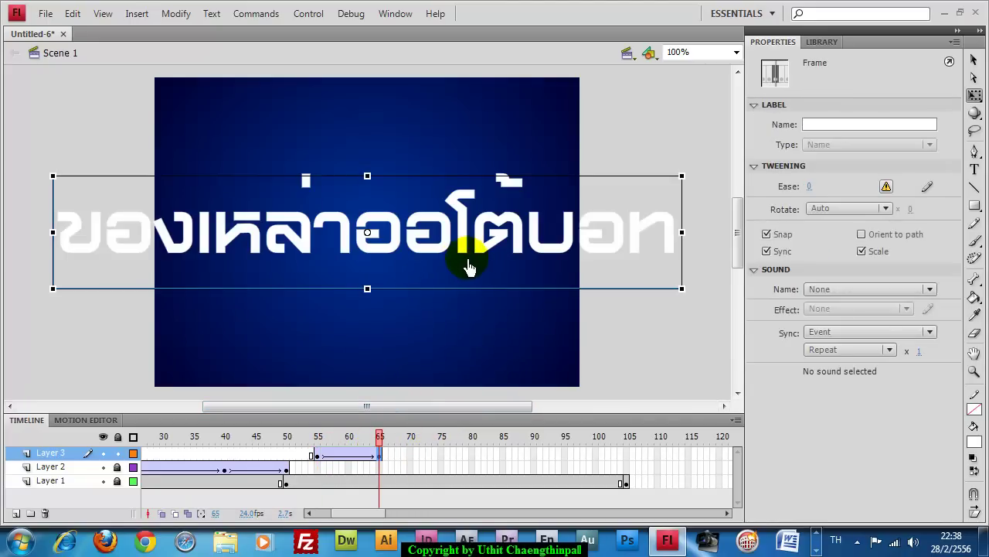
left_click_drag(683, 178, 610, 213)
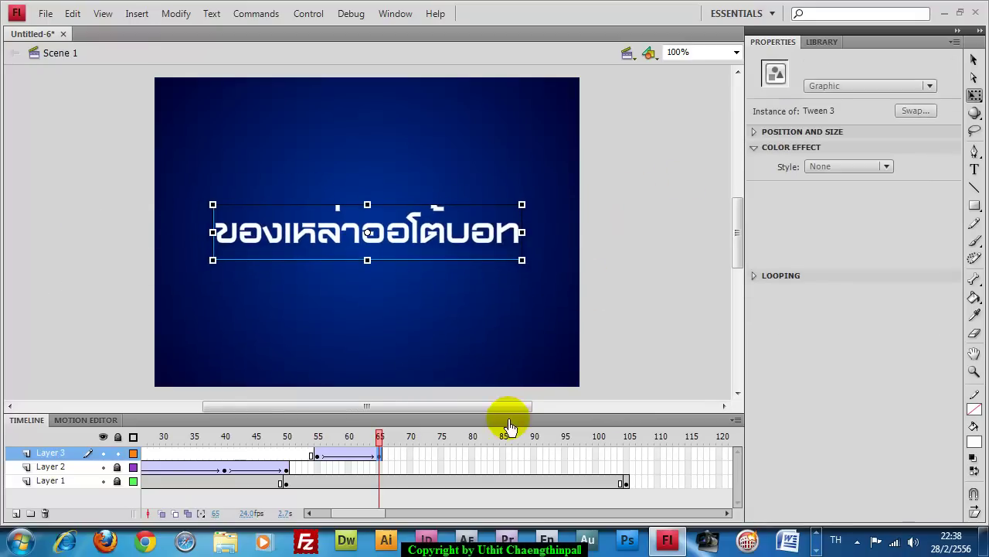
Step: Insert a keyframe at frame 95 of Layer 3 and shrink the text slightly
left_click(565, 454)
key("F6")
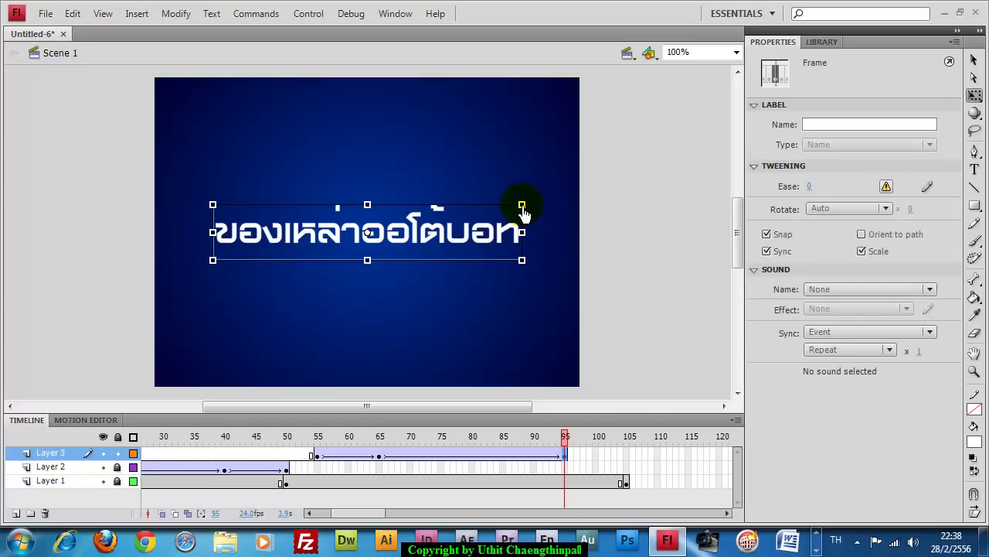
mouse_move(522, 205)
left_mouse_down()
mouse_move(513, 209)
mouse_move(520, 217)
mouse_move(512, 205)
left_mouse_up()
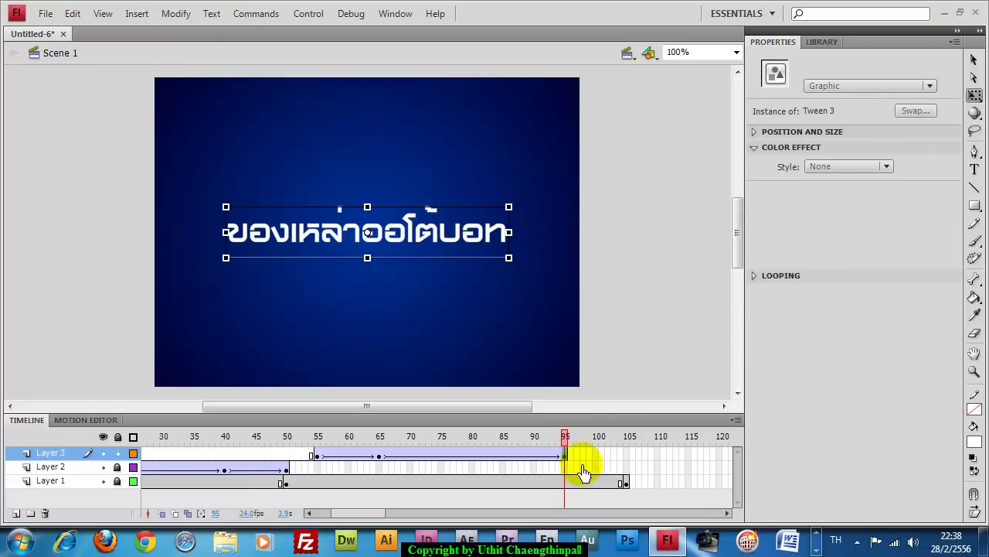
Step: Insert a keyframe at frame 105 of Layer 3 with the text shrunk to a tiny size and its Alpha color effect at 0%
left_click(628, 460)
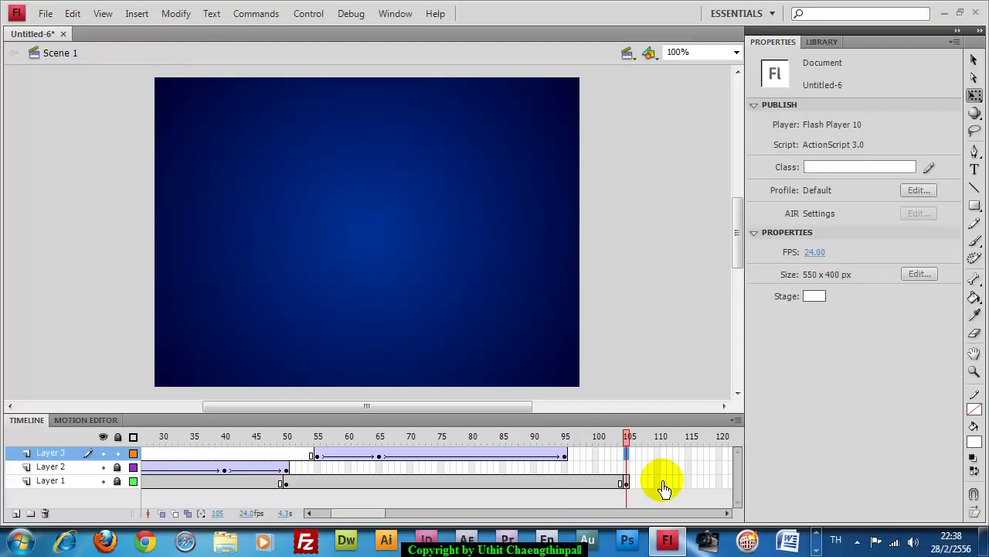
key("F6")
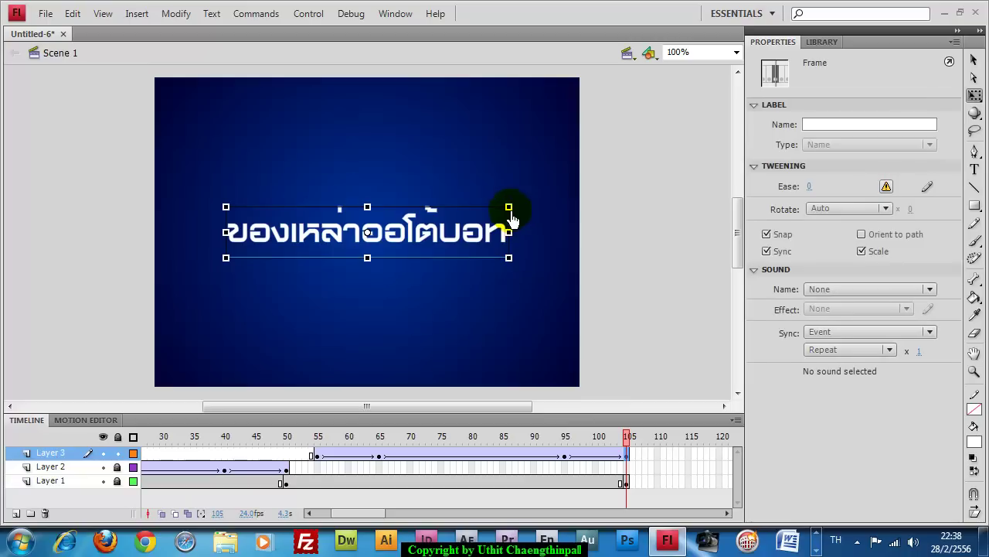
left_click_drag(509, 210, 436, 240)
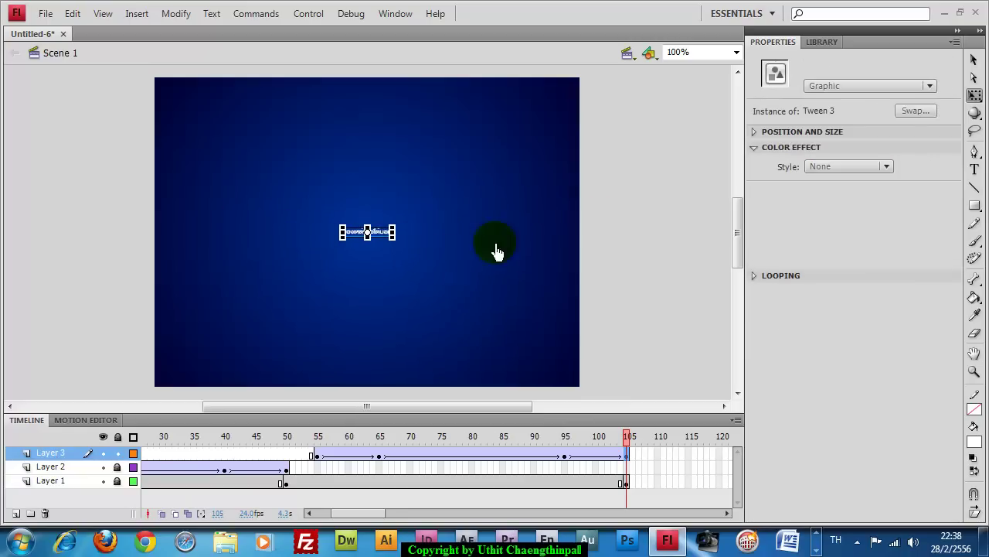
left_click(820, 167)
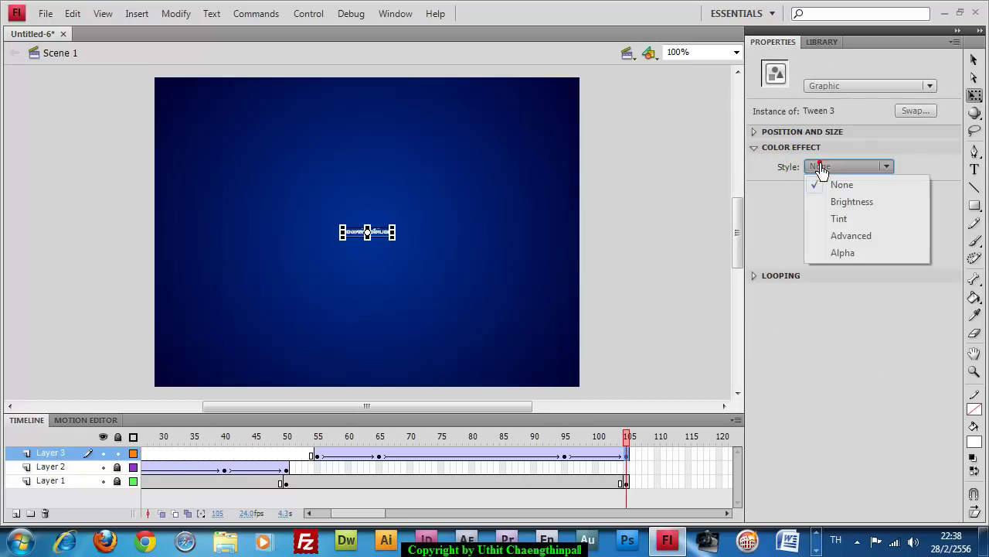
left_click(833, 256)
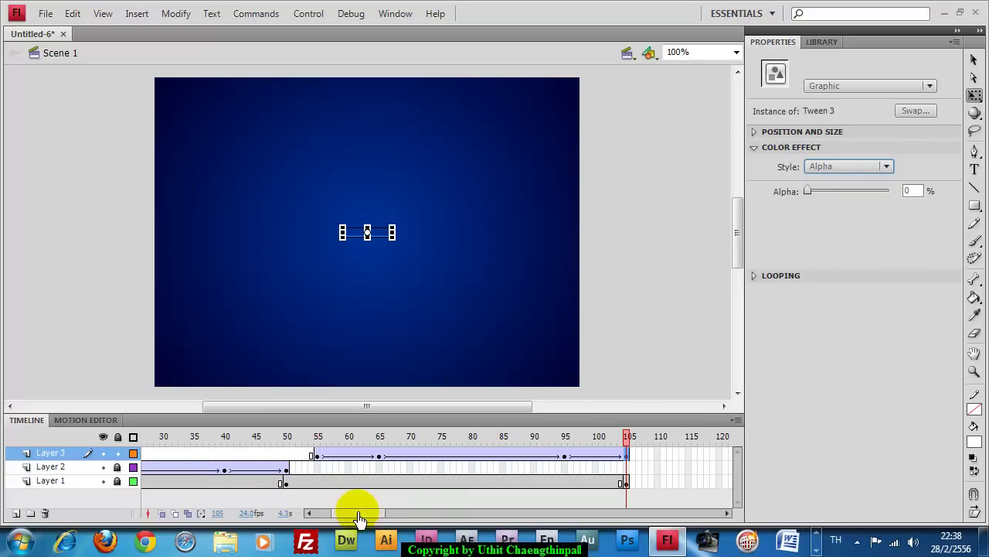
Step: Lock Layer 3 and add a new layer above it
left_click(103, 453)
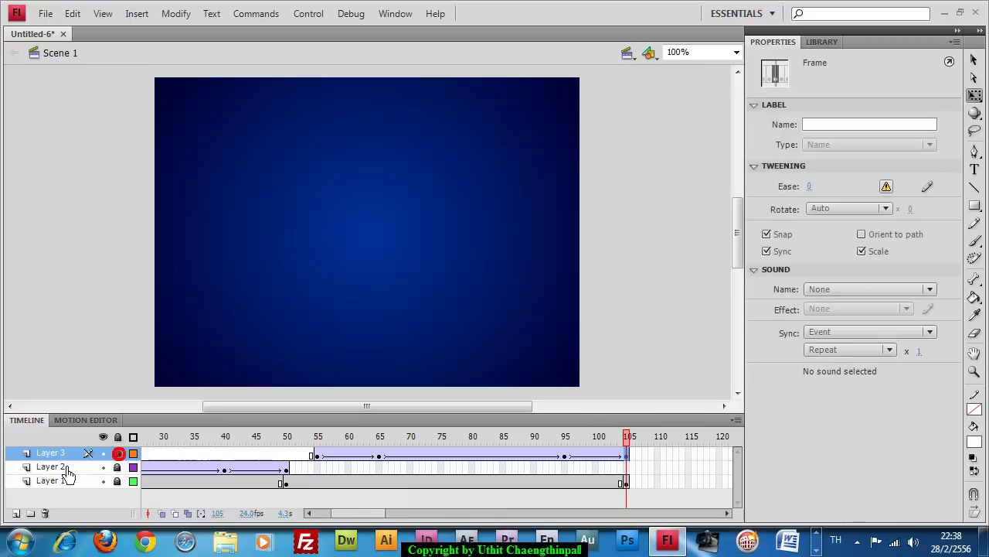
left_click(15, 514)
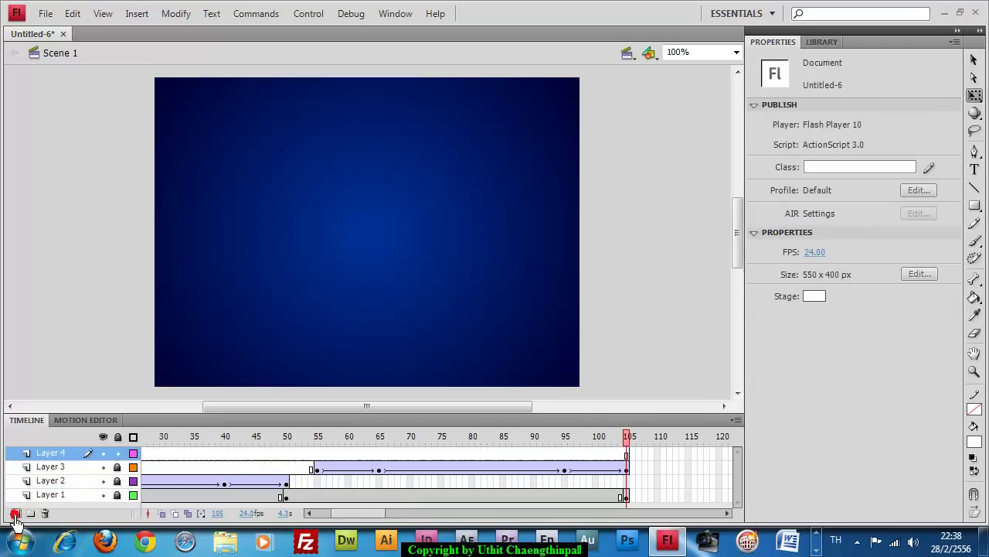
Step: Extend the blue background on Layer 1 by inserting a keyframe at frame 170
left_click_drag(352, 513, 389, 521)
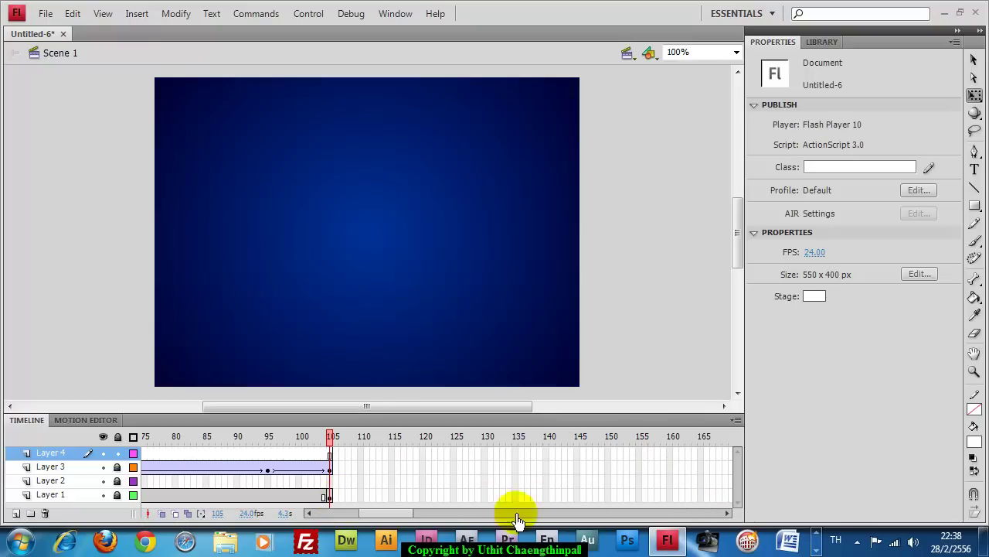
left_click_drag(389, 520, 398, 517)
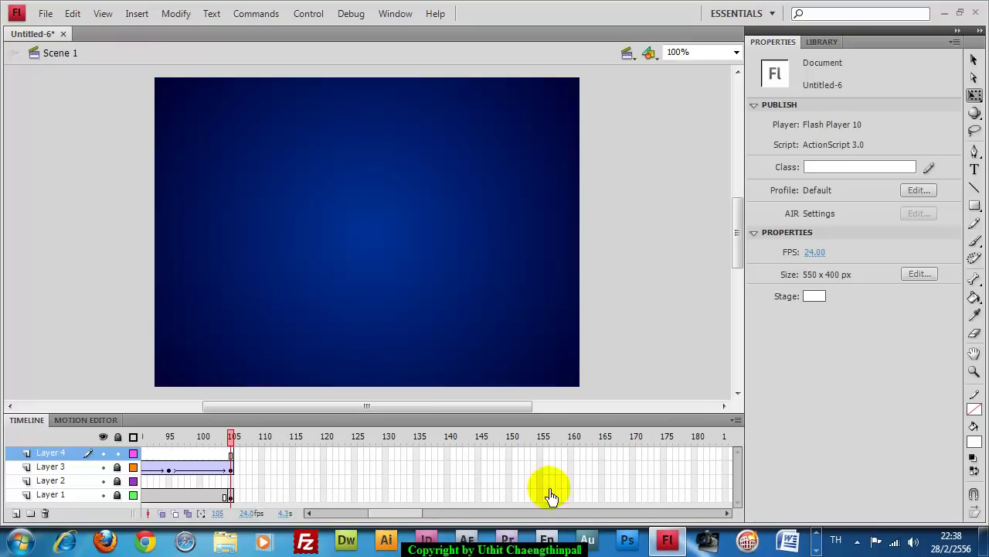
left_click(632, 495)
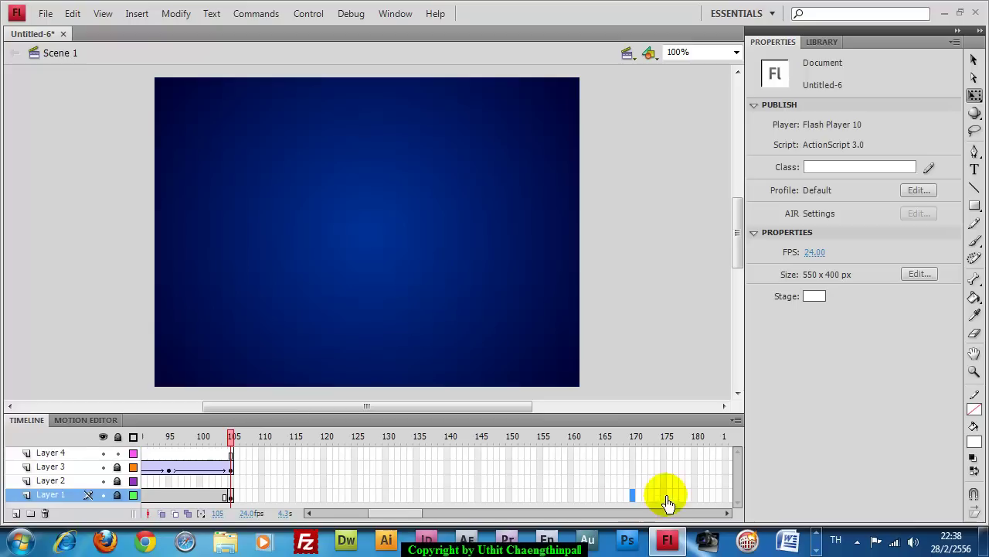
key("F5")
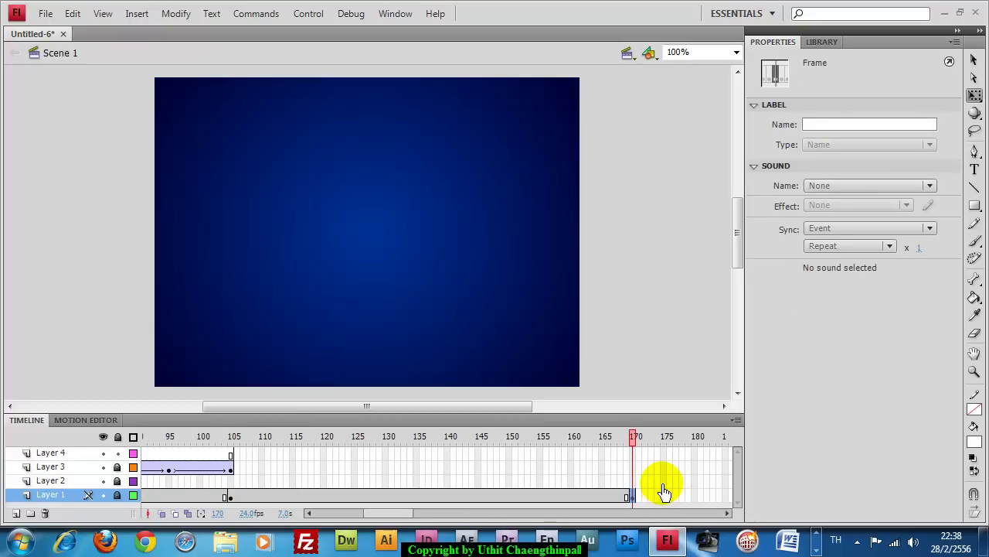
Step: Insert a blank keyframe at frame 110 of Layer 4
left_click(263, 456)
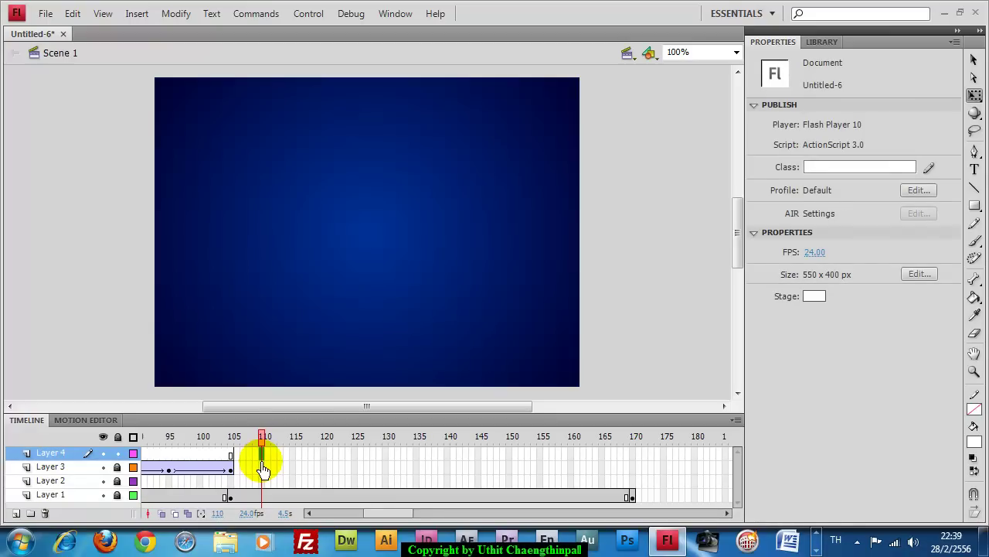
left_click(258, 458)
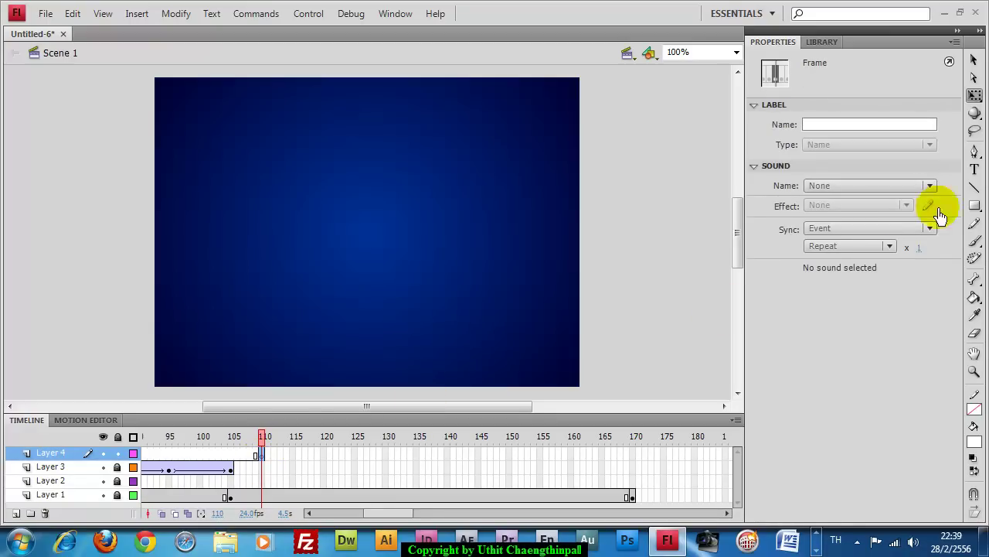
Step: Add the static text "TRANFORMER 2" on the stage at frame 110 of Layer 4
left_click(974, 169)
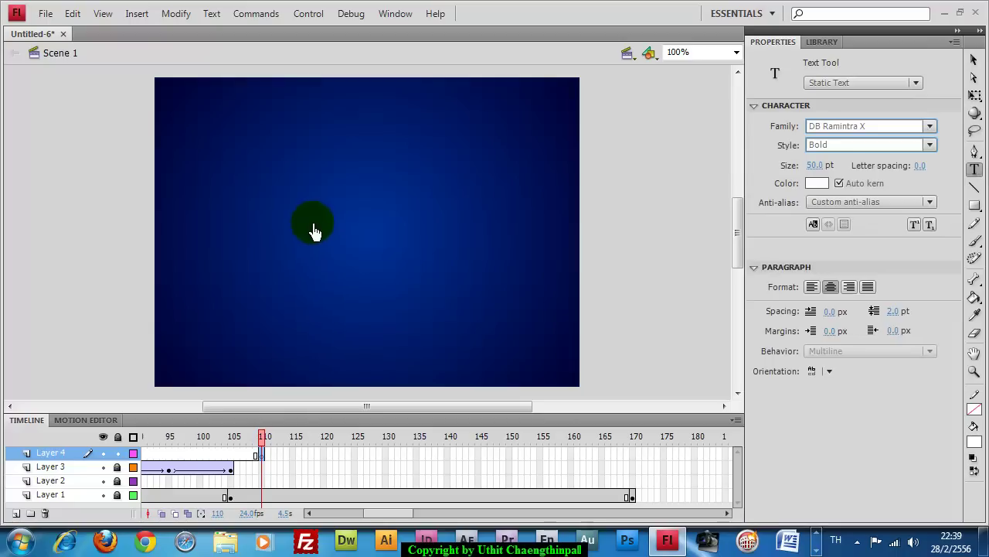
left_click(316, 221)
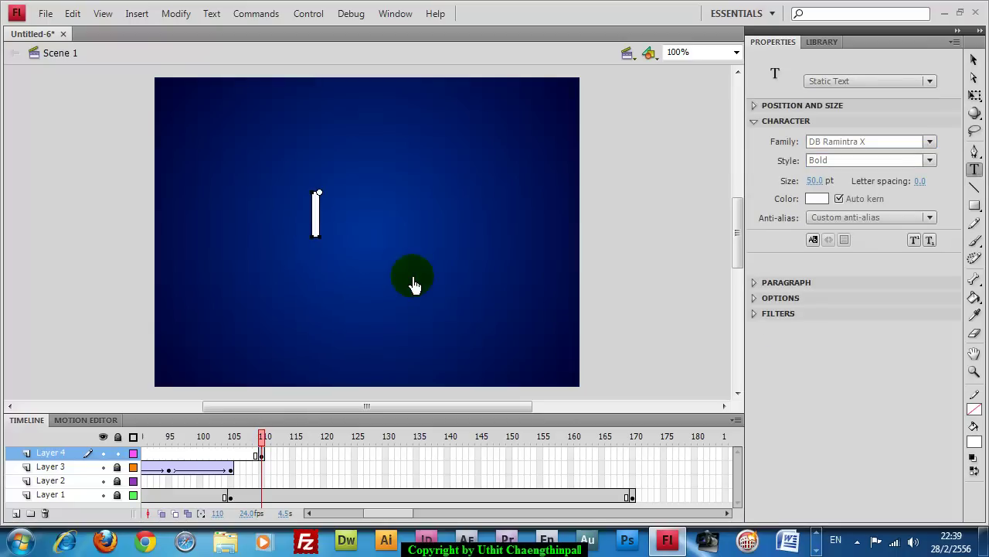
type("TRANF")
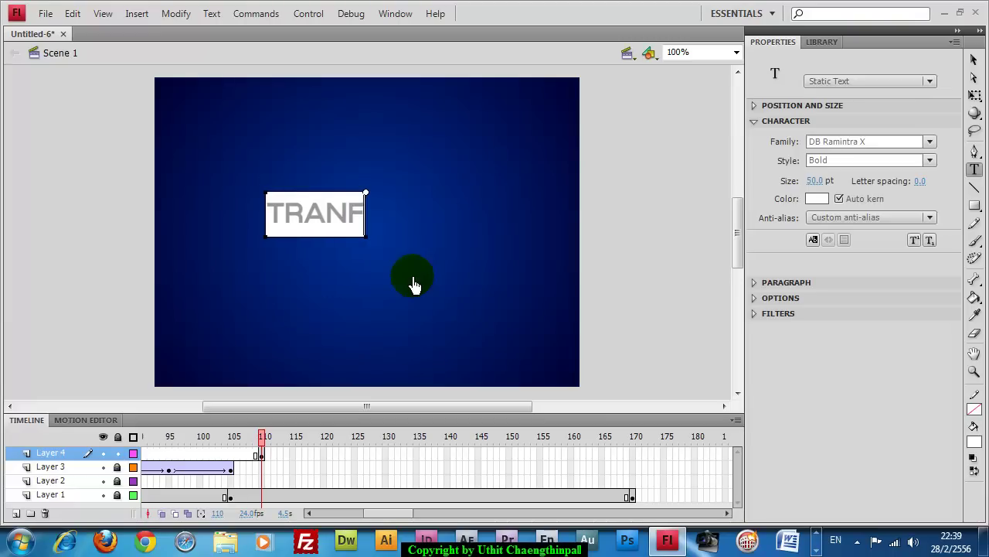
type("ORMER")
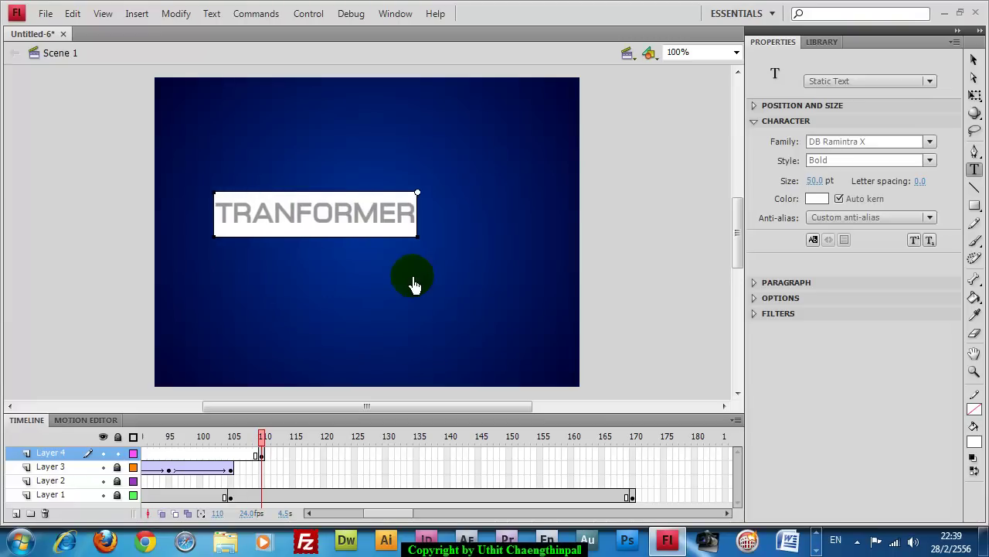
type(" 2")
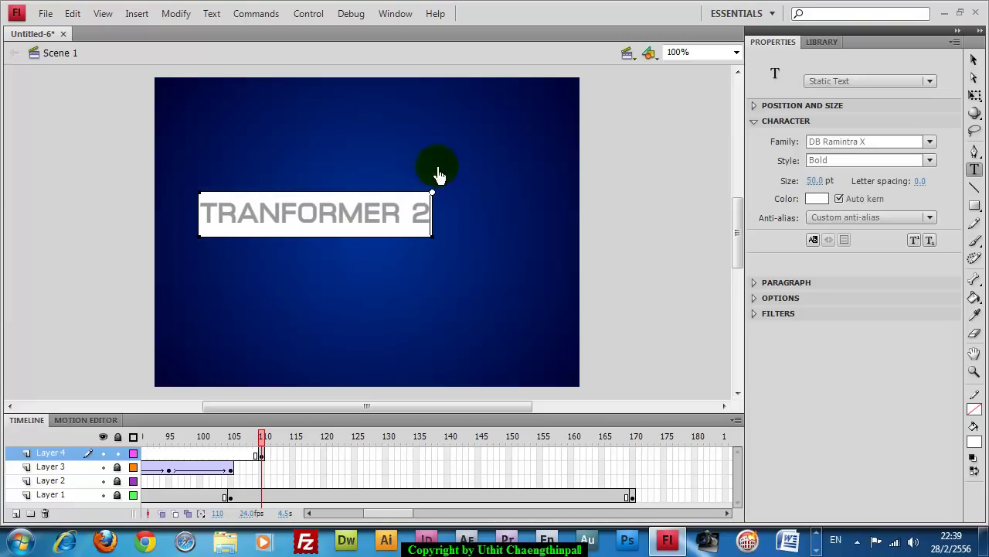
Step: Center the TRANFORMER 2 text horizontally and vertically on the stage
left_click(974, 61)
left_click(361, 228)
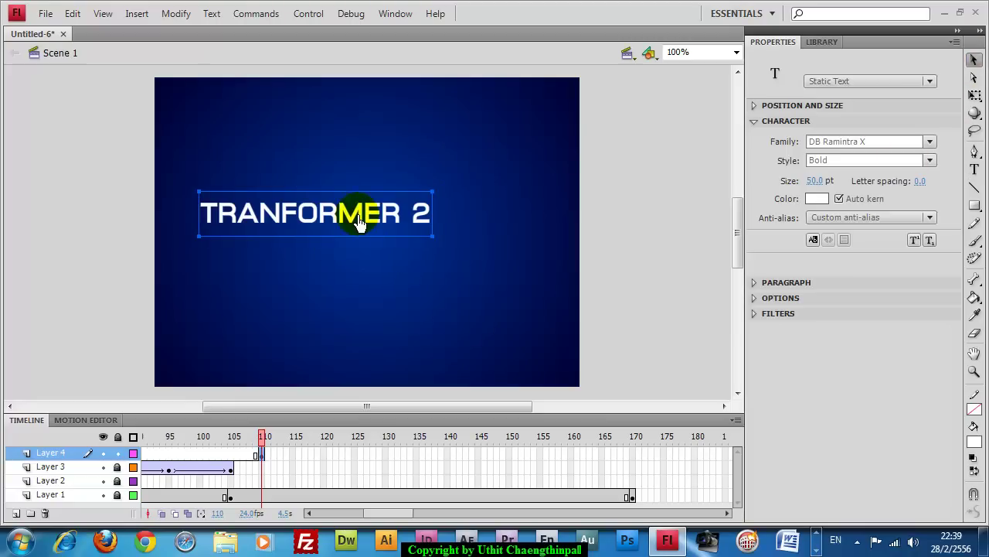
key("ctrl+k")
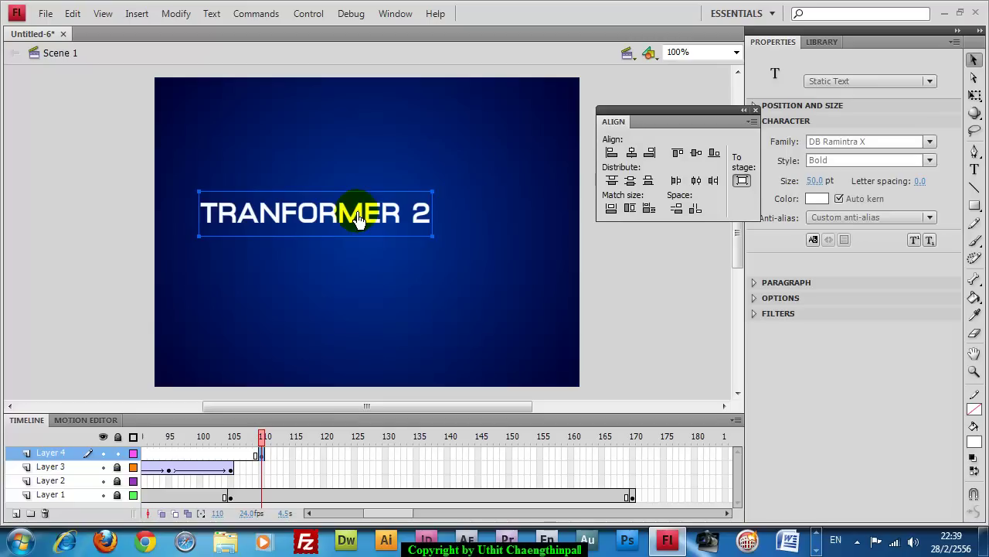
left_click(630, 153)
left_click(696, 153)
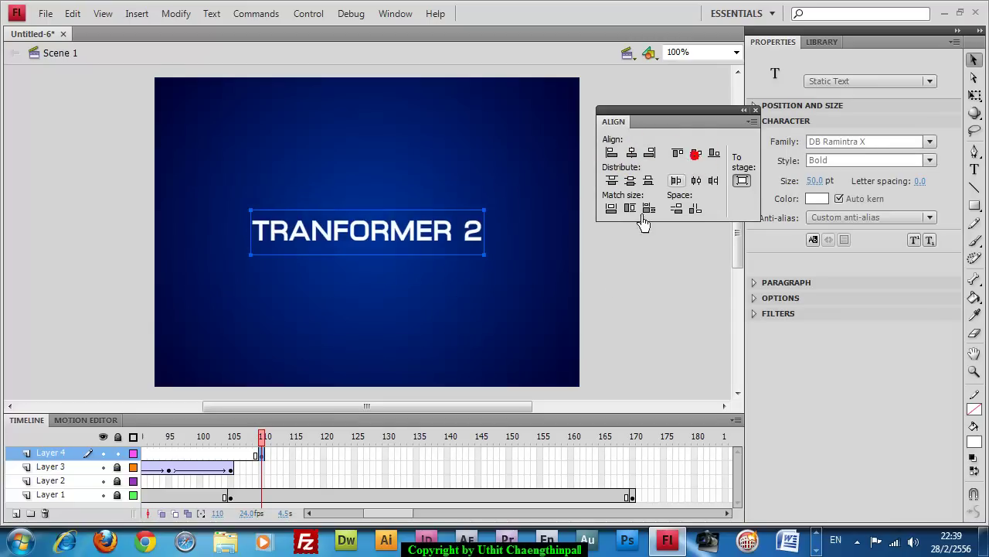
left_click(755, 110)
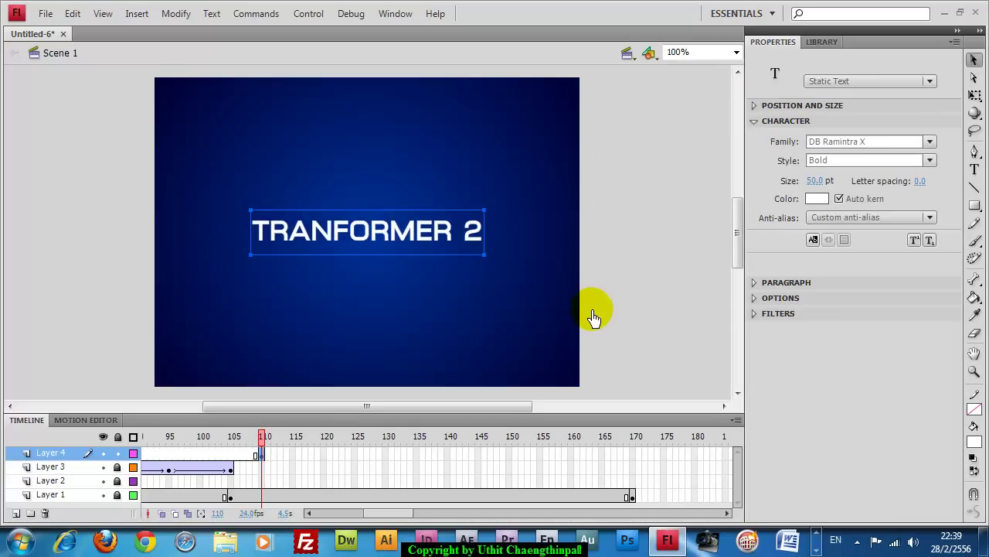
Step: Create a classic tween from frame 110 of Layer 4 and enlarge its text until it overflows both sides of the stage
left_click(137, 13)
left_click(148, 90)
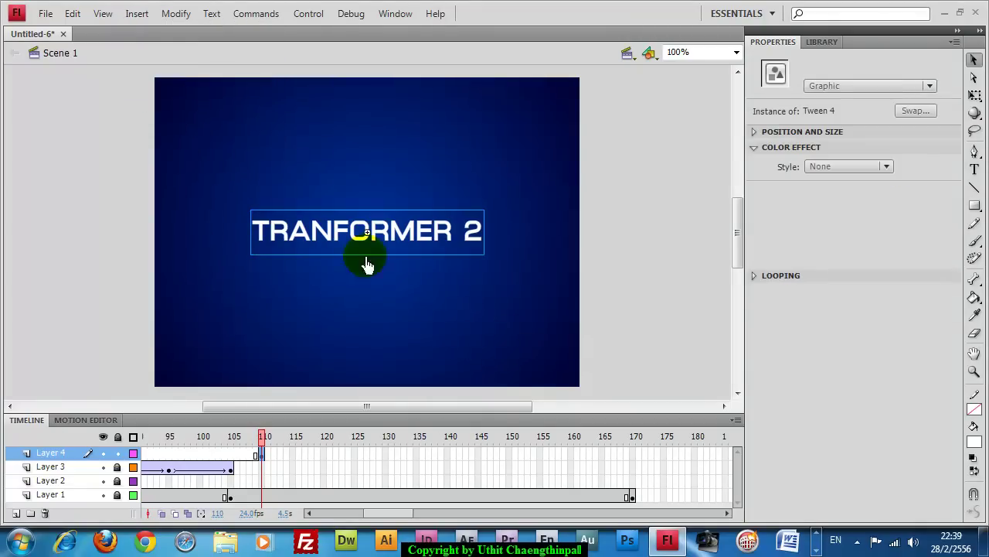
left_click(975, 99)
left_click_drag(484, 211, 662, 126)
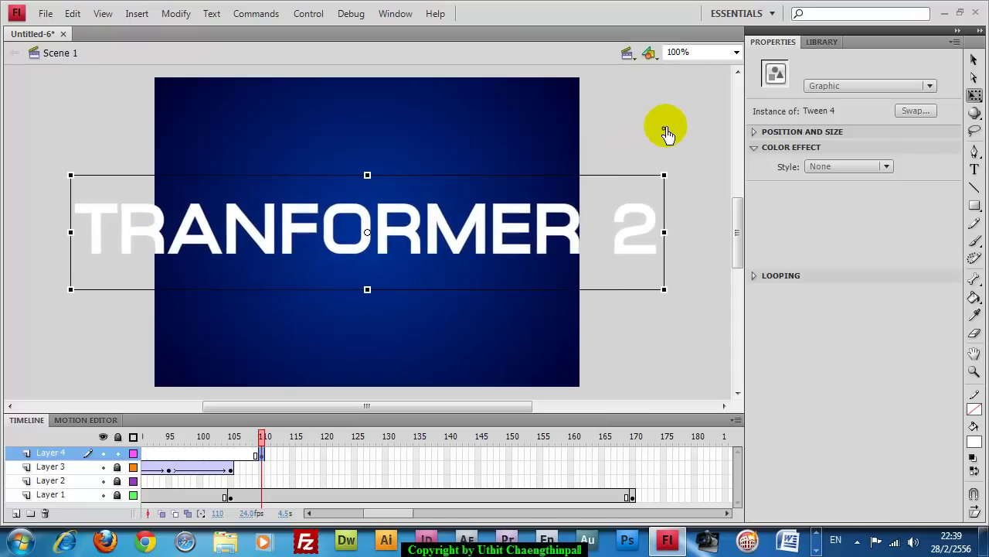
Step: Insert a keyframe at frame 120 of Layer 4 and shrink the text to fit well within the stage
left_click(325, 455)
key("F6")
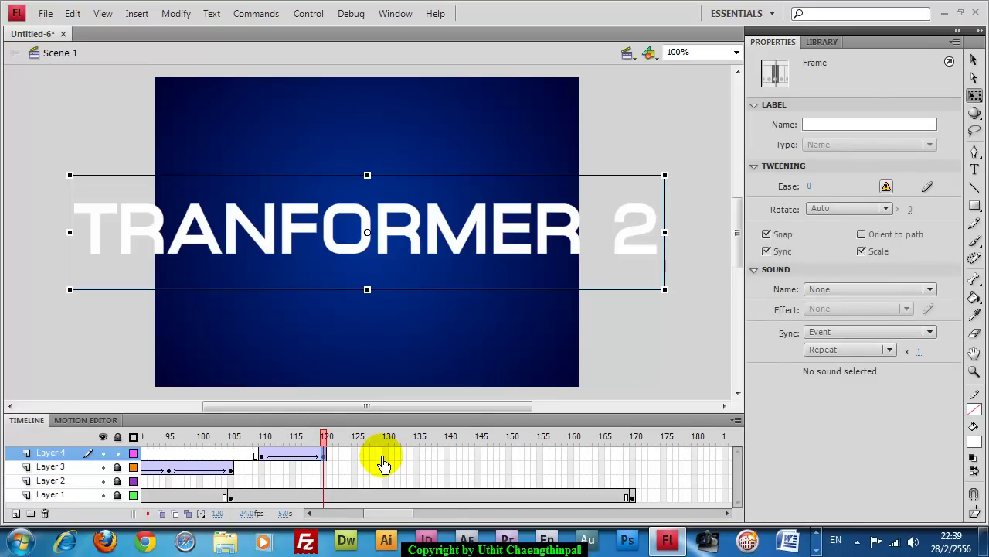
left_click_drag(666, 184, 582, 214)
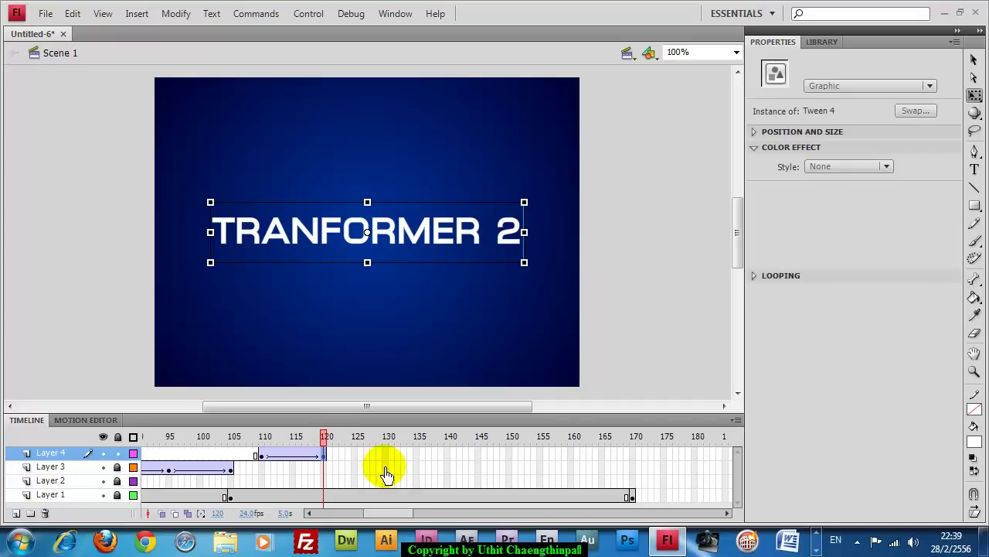
Step: Insert a keyframe at frame 150 of Layer 4 and scale the text down slightly
left_click(510, 456)
key("F6")
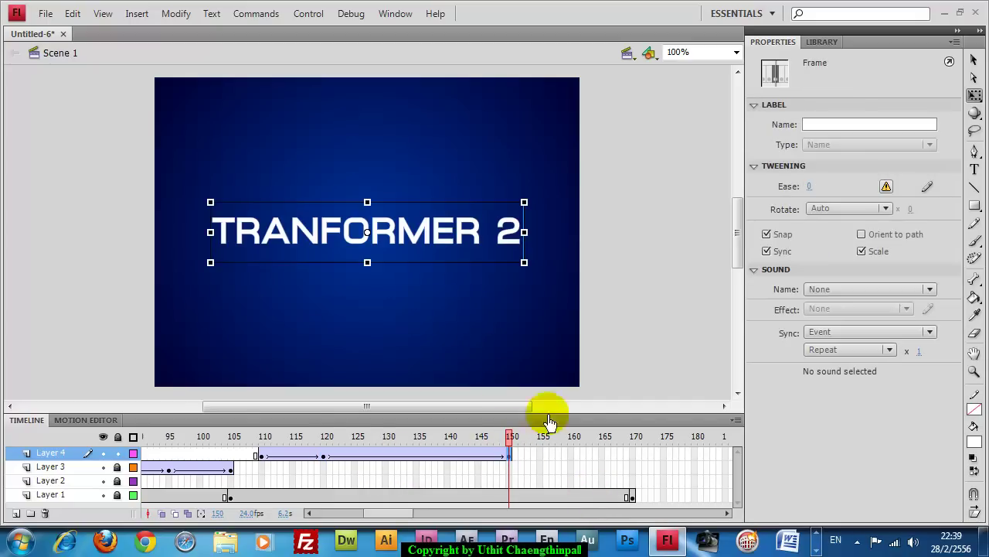
mouse_move(524, 202)
left_mouse_down()
mouse_move(521, 216)
mouse_move(514, 204)
left_mouse_up()
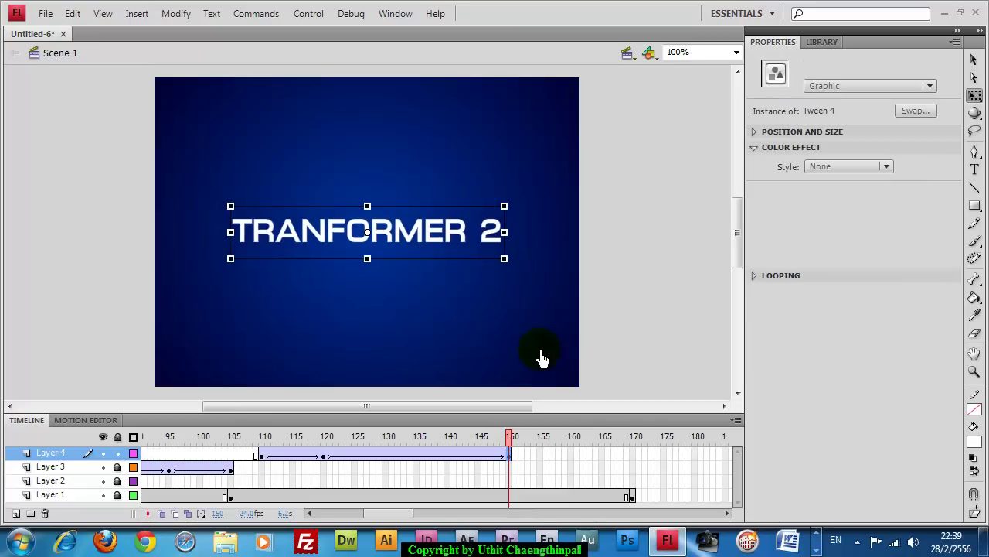
Step: Insert a keyframe at frame 160 of Layer 4 with the text shrunk to a tiny size and its Alpha color effect at 0%
left_click(572, 456)
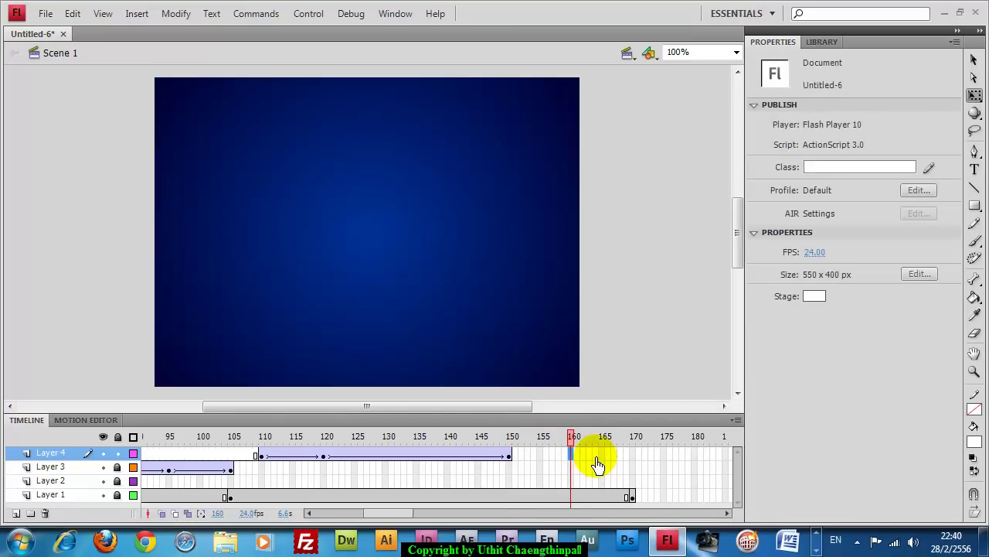
key("F6")
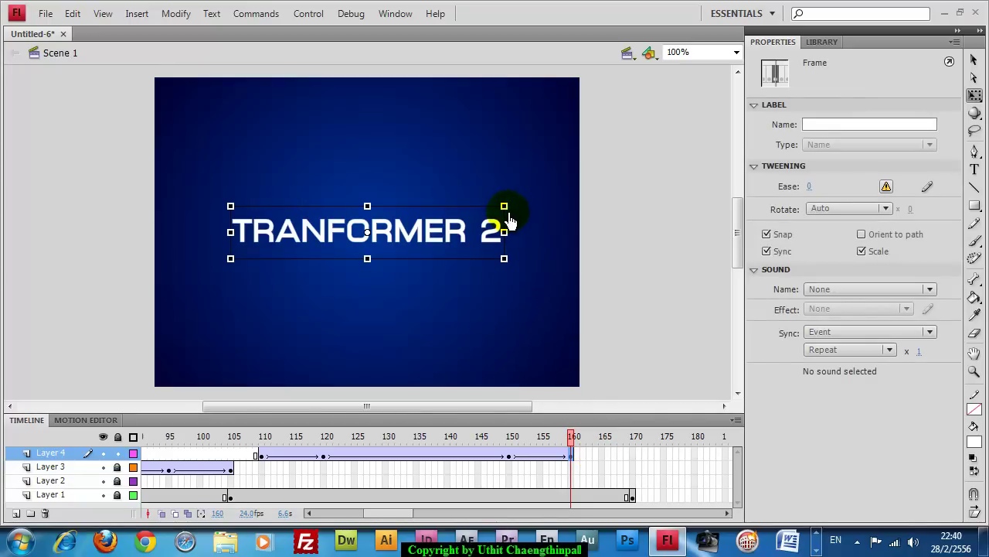
left_click_drag(505, 213, 419, 239)
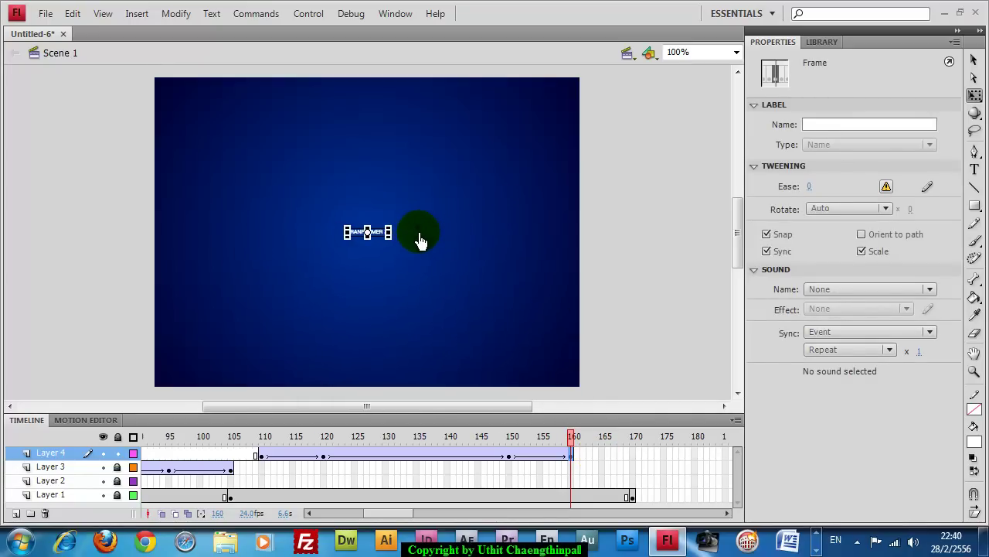
left_click(823, 166)
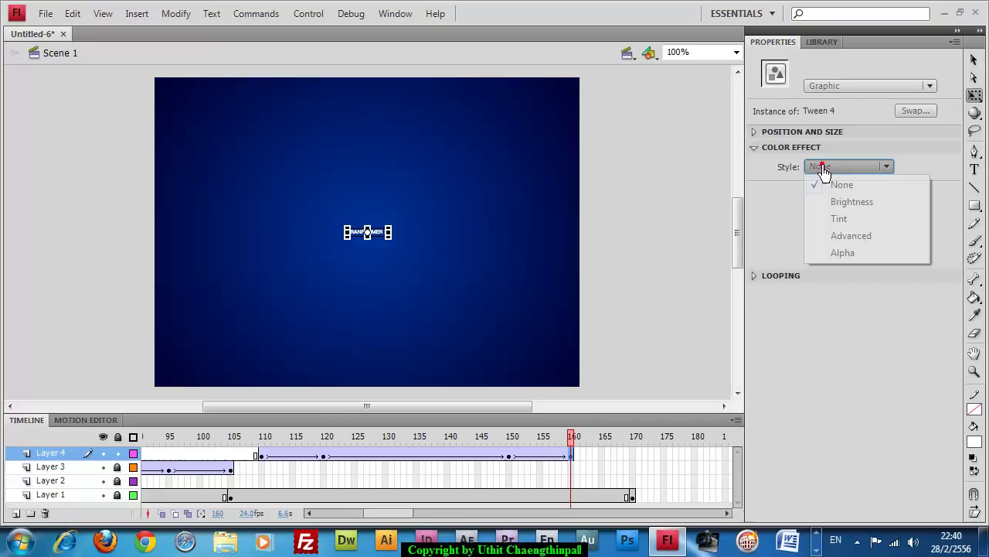
left_click(826, 253)
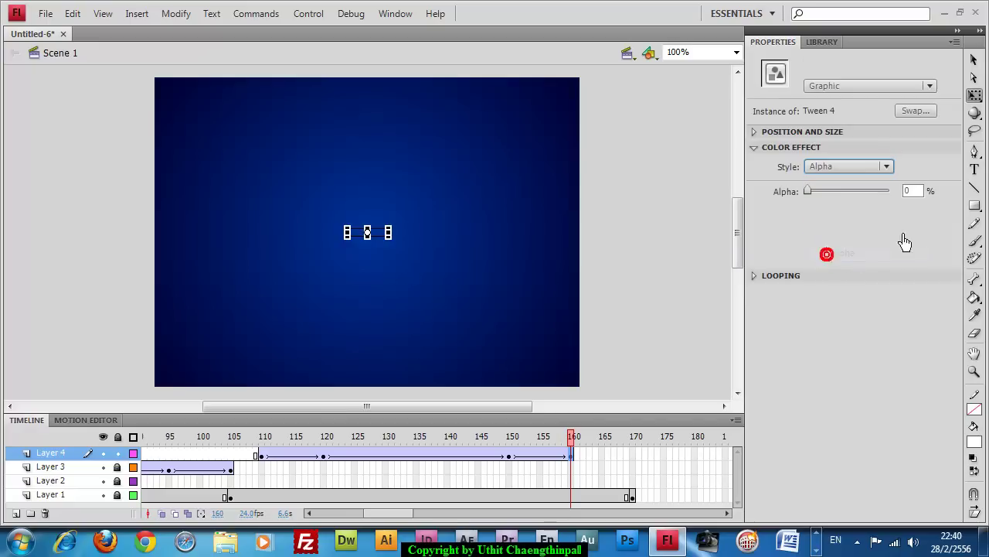
Step: Deselect the text and test the movie to preview the whole text animation
left_click(620, 274)
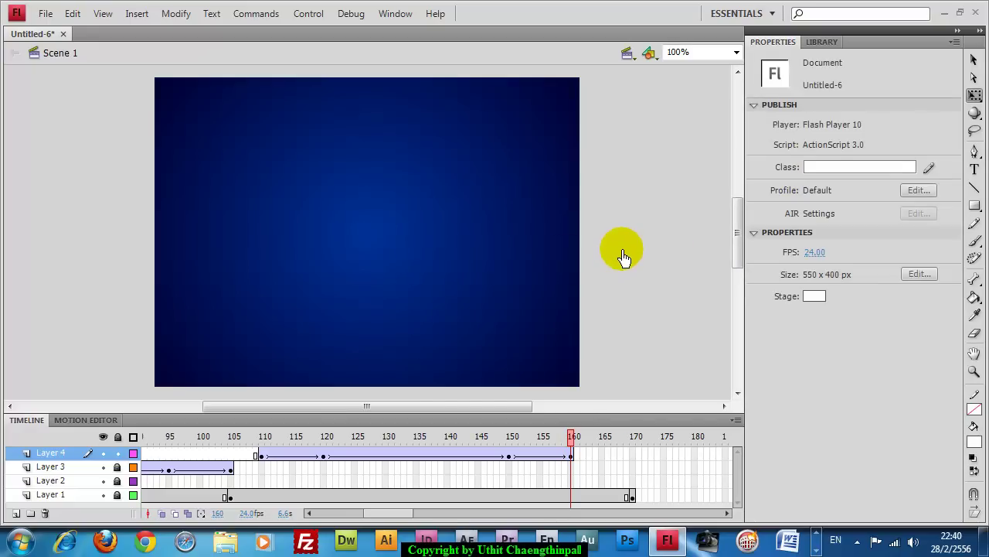
key("ctrl+Return")
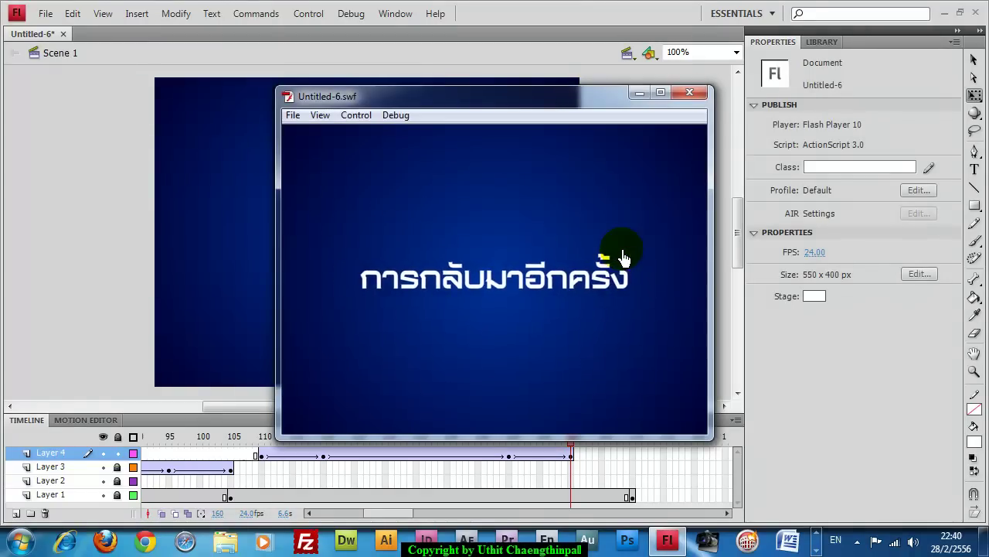